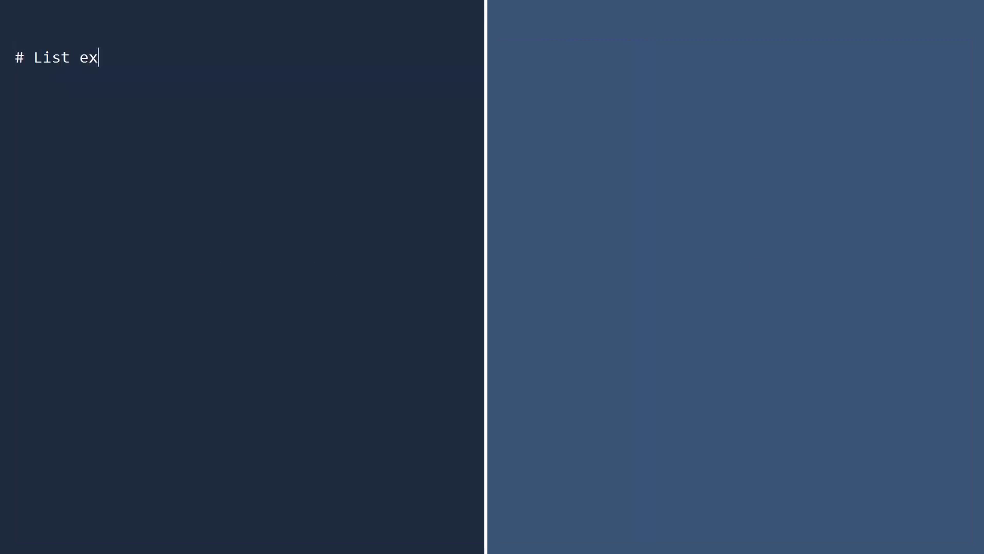
{"action": "type", "text": "ample"}
Step: Define the prime_numbers list and the perfect_squares tuple
{"action": "key", "text": "Return"}
{"action": "type", "text": "prime_numbers = [2,"}
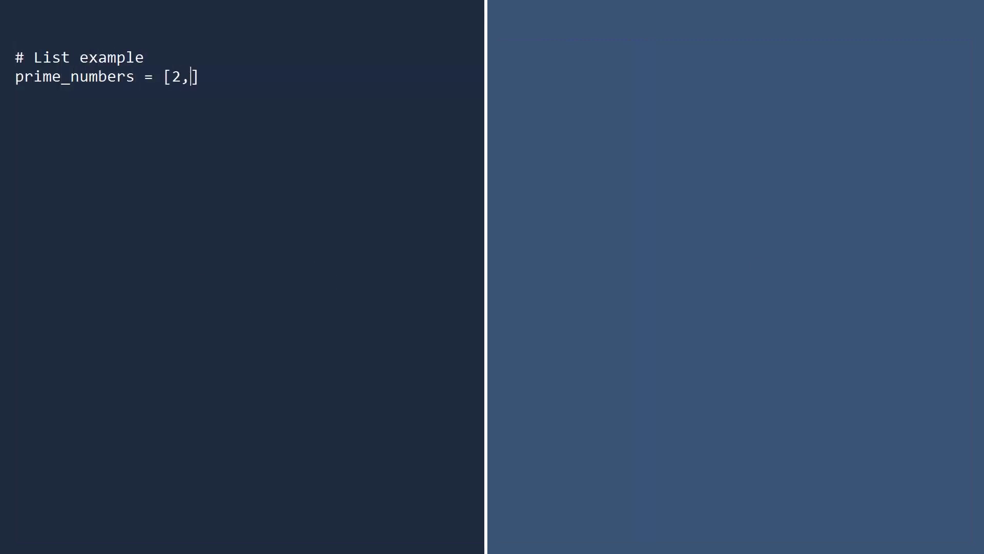
{"action": "type", "text": " 3, 5, 7, 11, 13, 17]"}
{"action": "key", "text": "Return"}
{"action": "key", "text": "Return"}
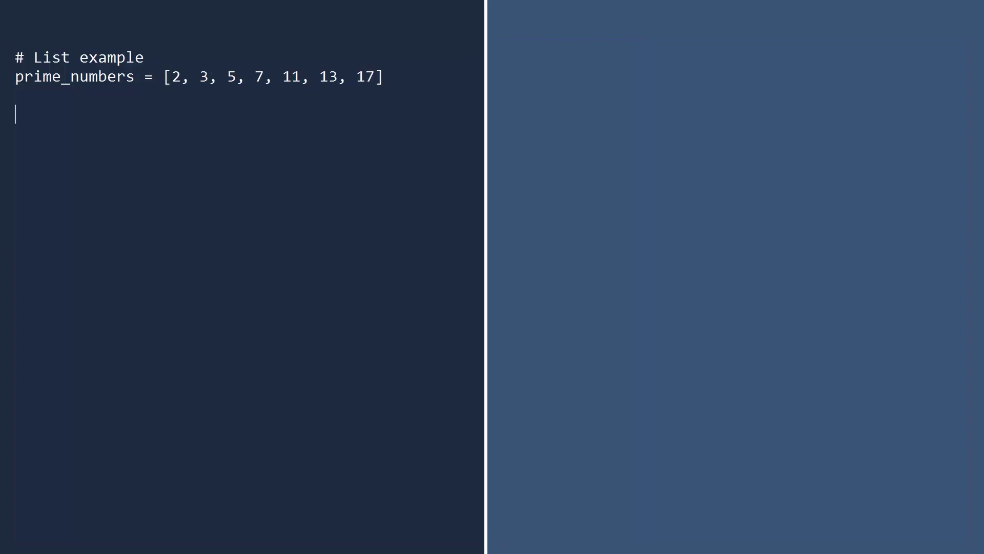
{"action": "type", "text": "# Tuple example"}
{"action": "key", "text": "Return"}
{"action": "type", "text": "perfect"}
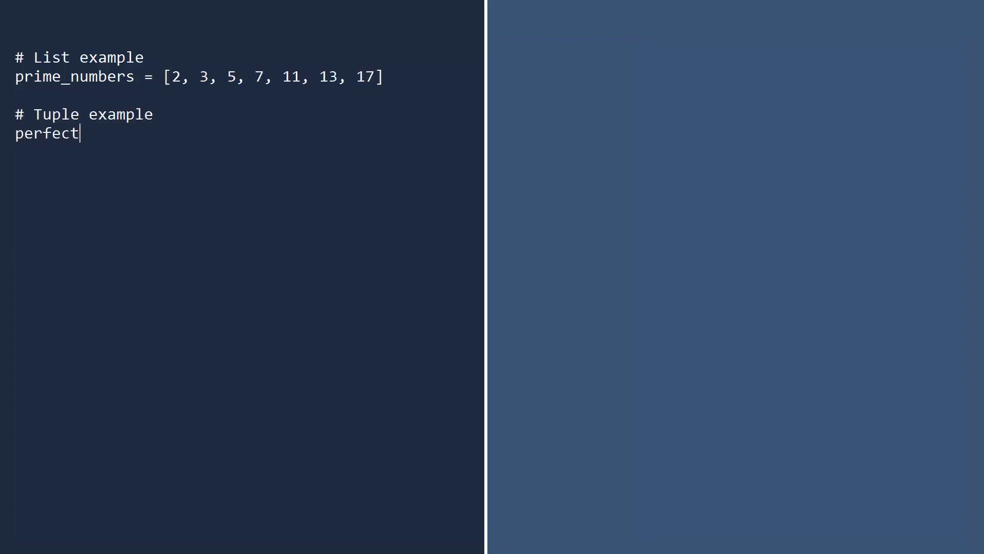
{"action": "type", "text": "_squares = (1, 4, 9, 16, 25, 36)"}
{"action": "key", "text": "Return"}
{"action": "key", "text": "Return"}
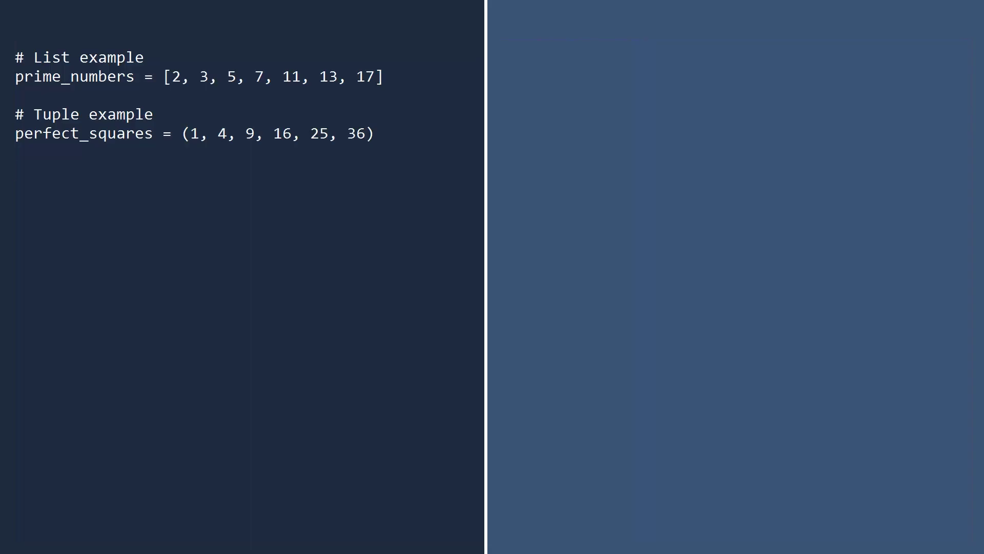
{"action": "type", "text": "# Display lengths"}
Step: Print the lengths of both sequences, giving 7 and 6
{"action": "key", "text": "Return"}
{"action": "type", "text": "print"}
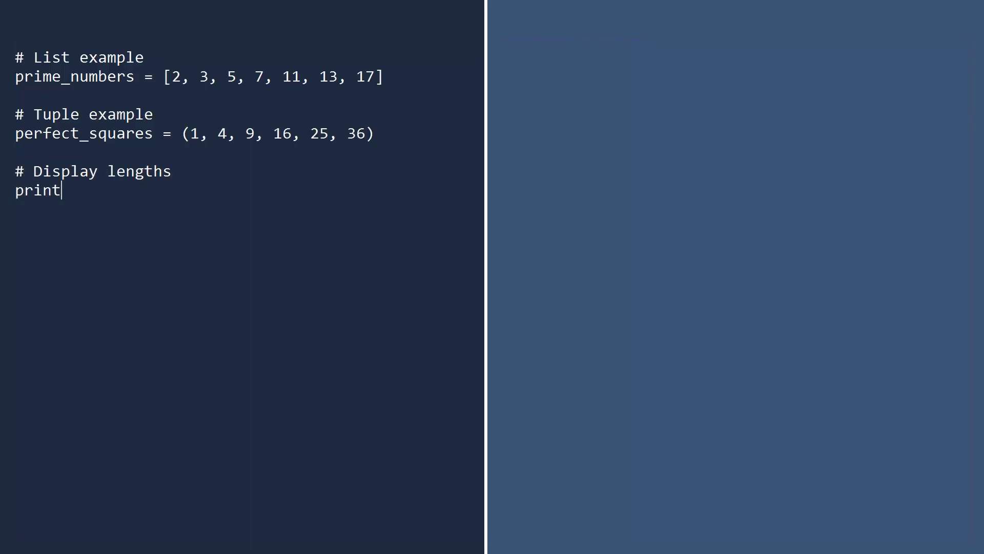
{"action": "type", "text": "(\"# Primes = \", len(prime_numbers)"}
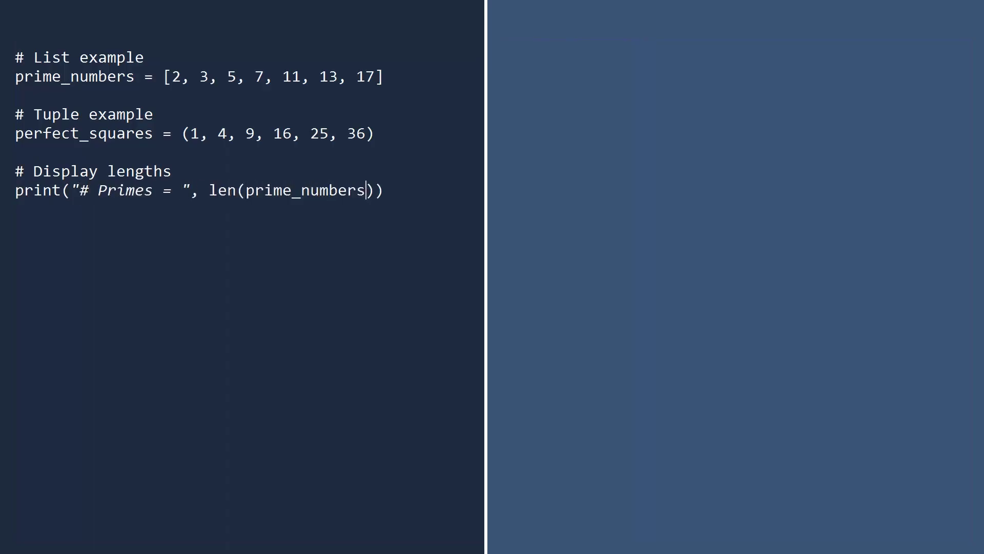
{"action": "type", "text": ")"}
{"action": "key", "text": "Return"}
{"action": "type", "text": "print(\"# Squares = \", len"}
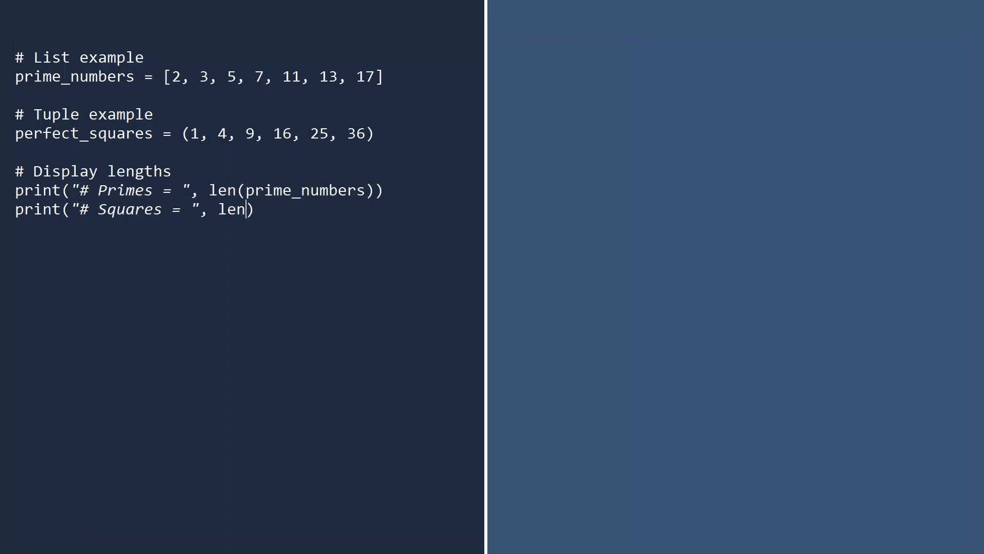
{"action": "type", "text": "(perfect_squares))"}
{"action": "key", "text": "Return"}
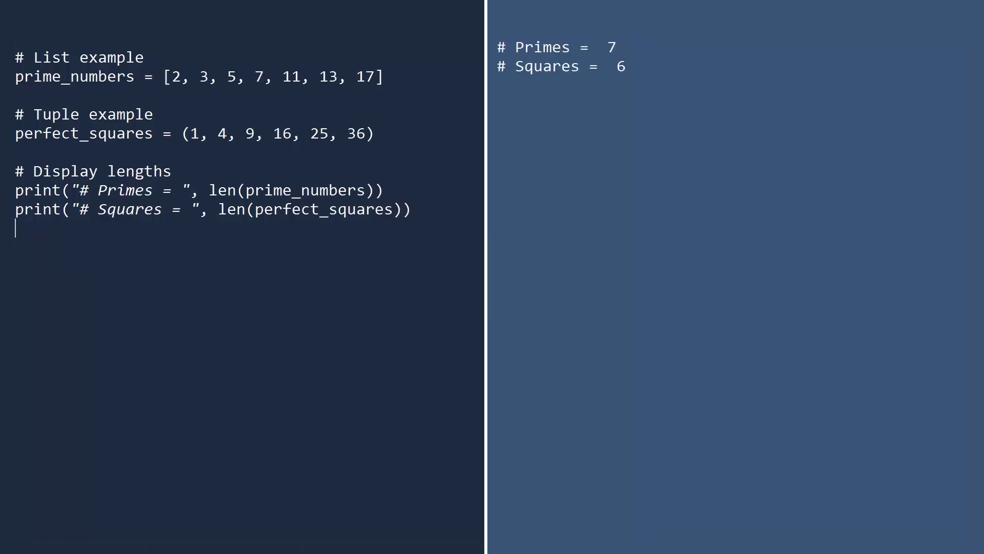
{"action": "type", "text": "# Iterat"}
{"action": "type", "text": "e over both sequences"}
Step: Write for loops that print each item of prime_numbers and perfect_squares
{"action": "key", "text": "Return"}
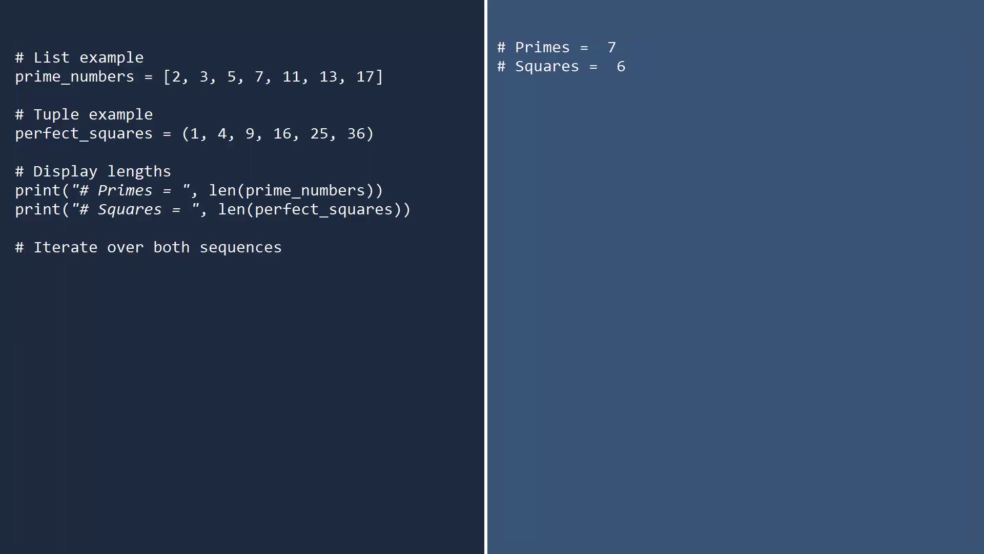
{"action": "type", "text": "for p in prime_numbers:"}
{"action": "key", "text": "Return"}
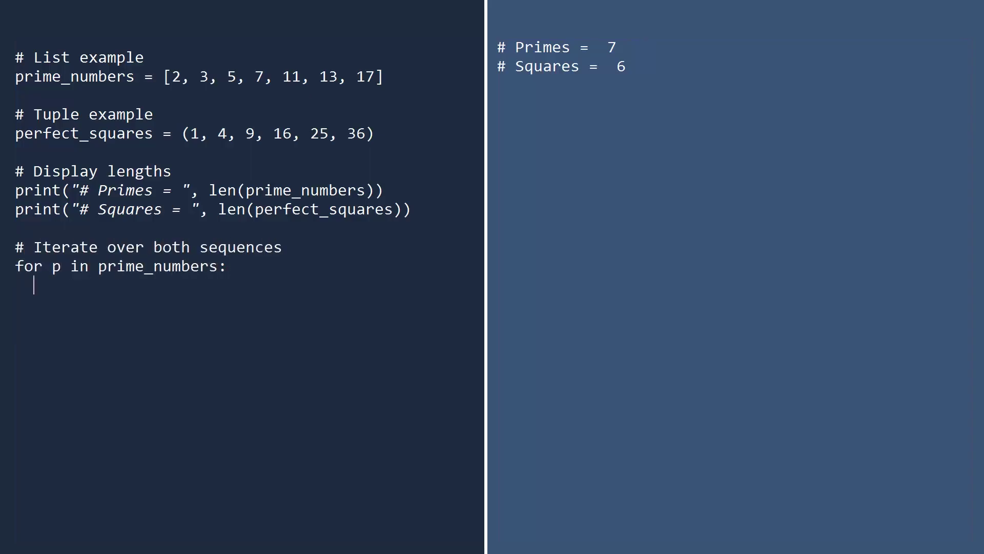
{"action": "type", "text": "print(\"Prime: \", "}
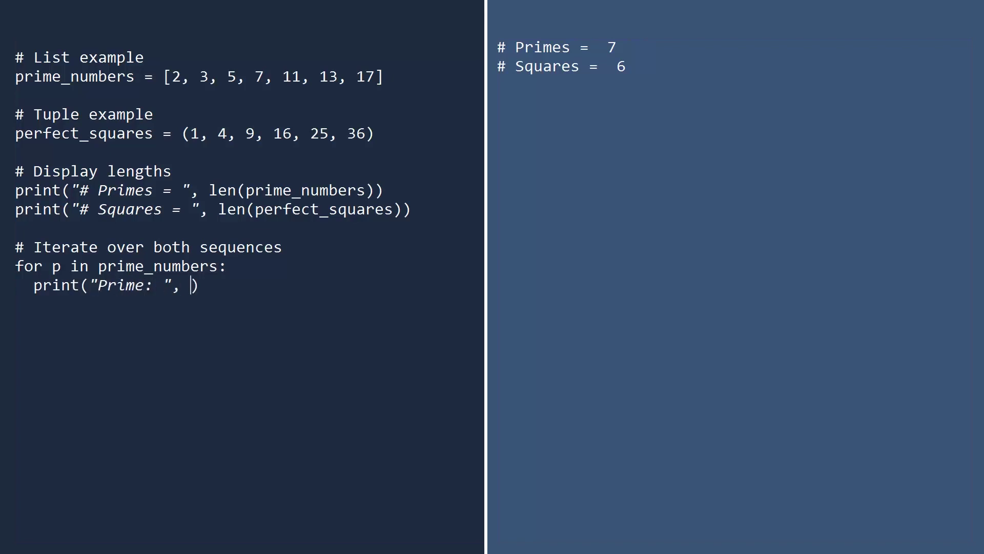
{"action": "type", "text": "p)"}
{"action": "key", "text": "Return"}
{"action": "key", "text": "BackSpace"}
{"action": "type", "text": "for n in perfect_squar"}
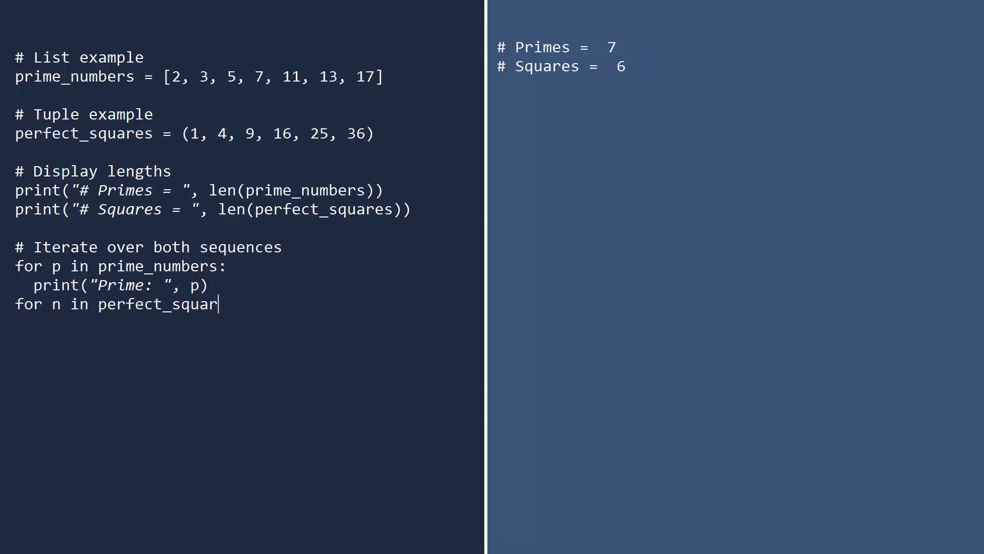
{"action": "type", "text": "es:   print(\"Square: \", "}
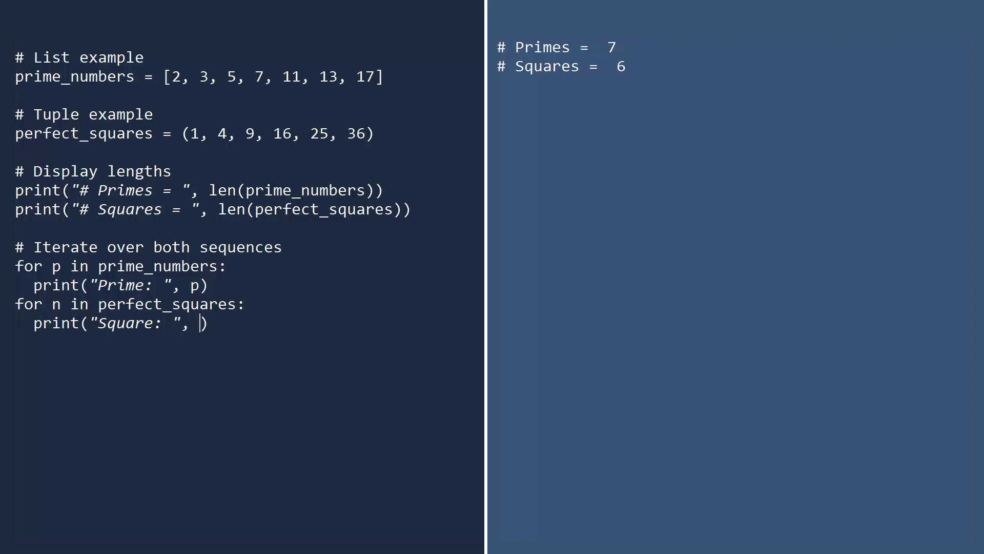
{"action": "type", "text": "n)"}
{"action": "key", "text": "Return"}
{"action": "key", "text": "BackSpace"}
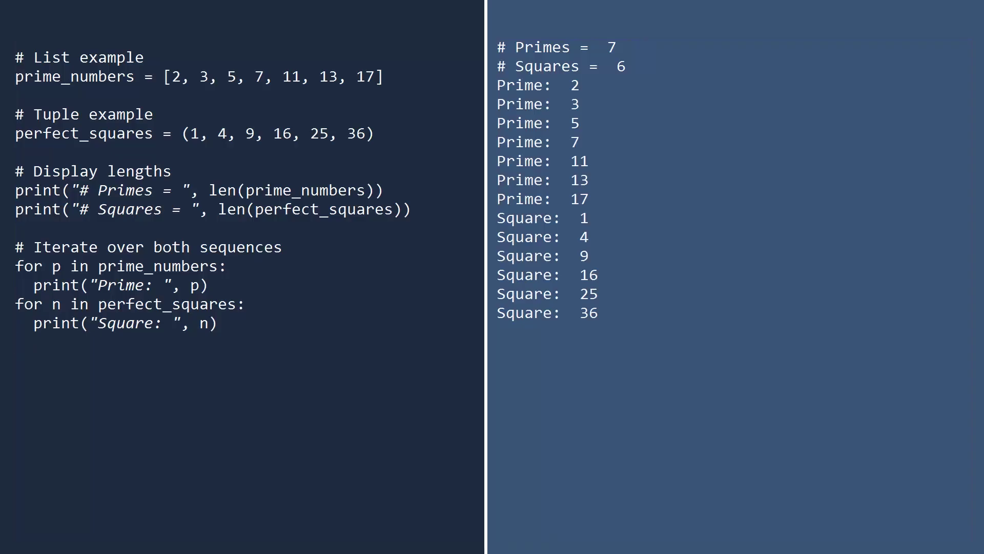
Step: Delete the lengths and loop code and print a heading with dir() of the list
{"action": "key", "text": "ctrl+shift+End"}
{"action": "key", "text": "Delete"}
{"action": "type", "text": "print"}
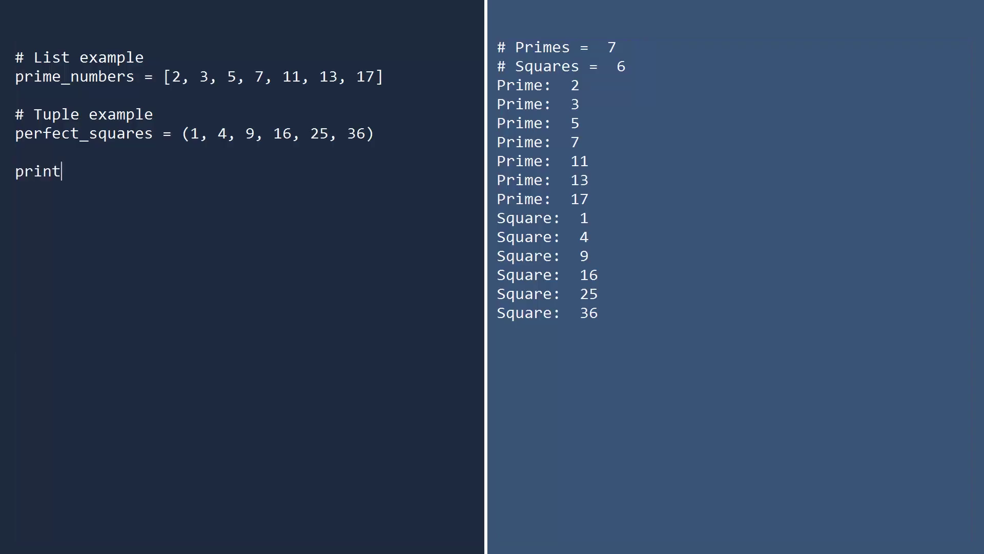
{"action": "type", "text": "(\"List methods"}
{"action": "key", "text": "End"}
{"action": "key", "text": "Return"}
{"action": "type", "text": "print(dir(prime_numbers"}
{"action": "key", "text": "End"}
{"action": "key", "text": "Return"}
{"action": "type", "text": "print("}
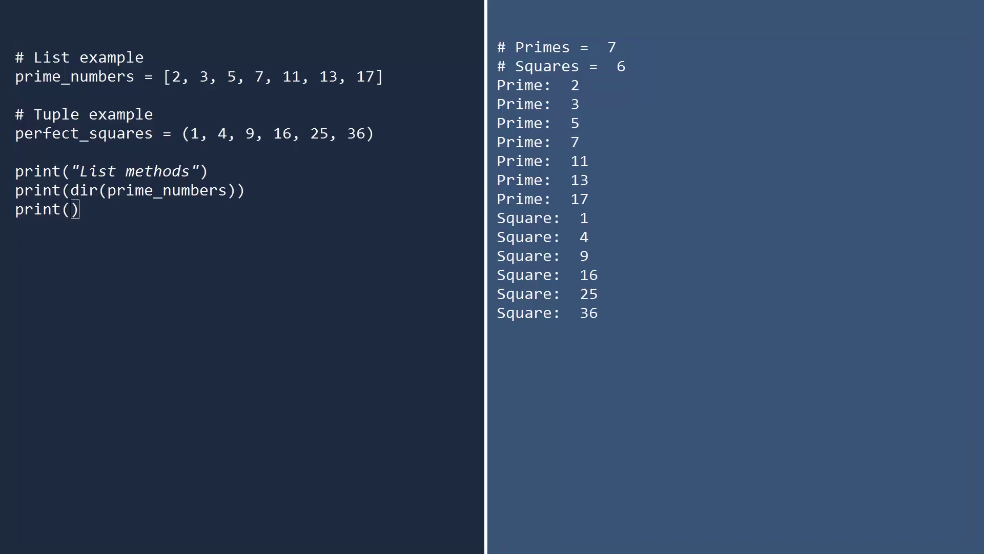
{"action": "type", "text": "80*\"-"}
Step: Add a dashed separator, a tuple heading and print(dir()) of the tuple
{"action": "key", "text": "End"}
{"action": "key", "text": "Return"}
{"action": "type", "text": "print(\"T"}
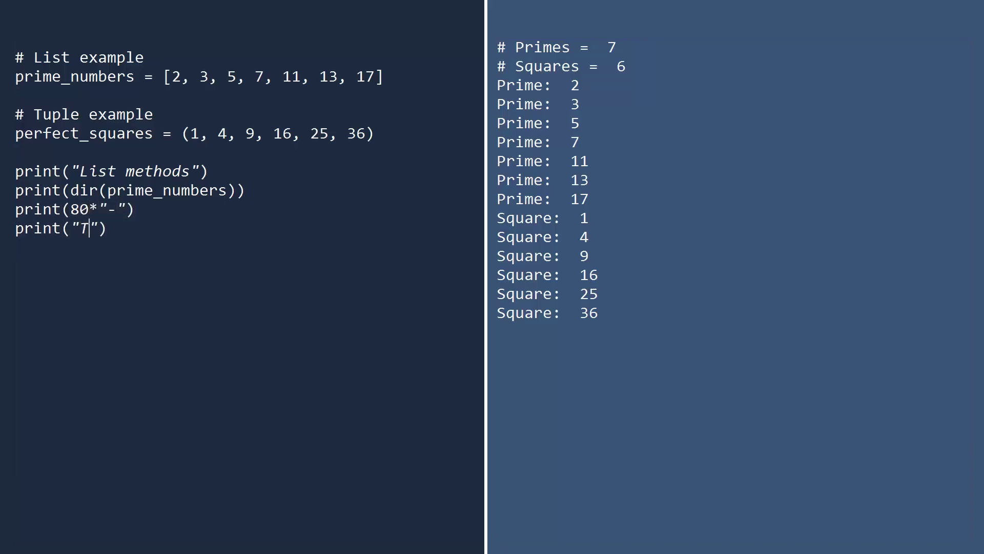
{"action": "type", "text": "uple methods"}
{"action": "key", "text": "End"}
{"action": "key", "text": "Return"}
{"action": "type", "text": "print(dir("}
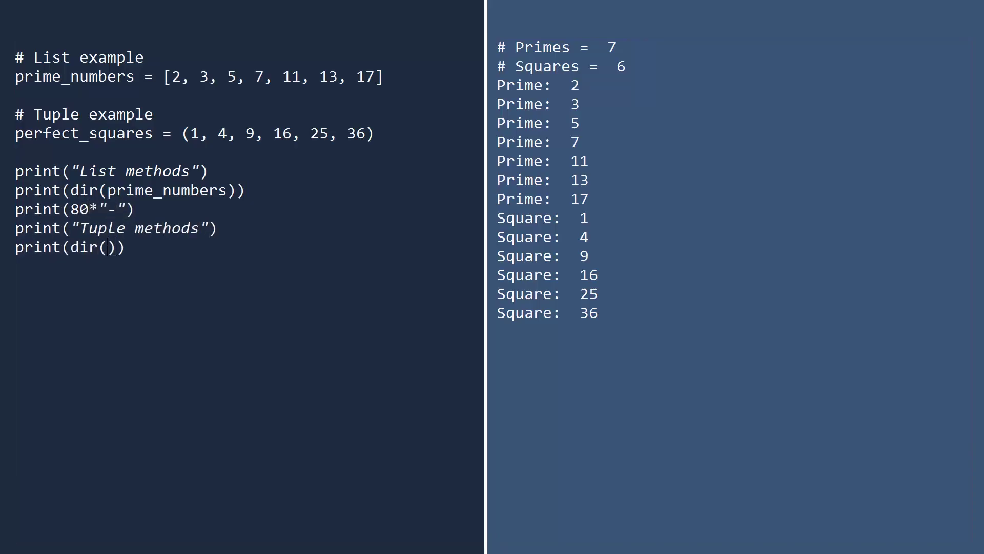
{"action": "type", "text": "perfect_squares"}
{"action": "key", "text": "End"}
{"action": "key", "text": "Return"}
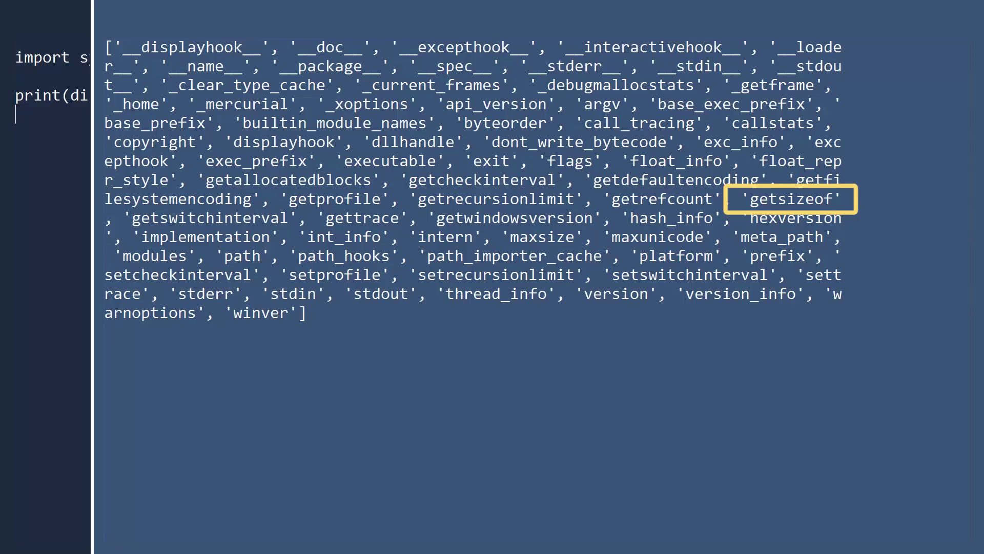
{"action": "type", "text": "print(help(sys.getsizeof))"}
Step: Add print(help(sys.getsizeof)) below import sys and print(dir(sys)), then select the print lines
{"action": "key", "text": "Return"}
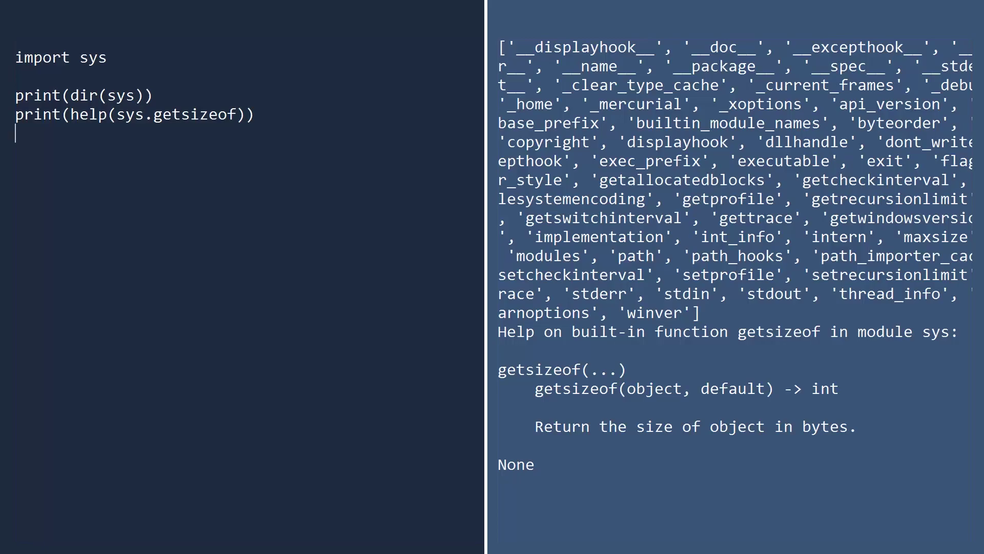
{"action": "key", "text": "shift+Up"}
{"action": "key", "text": "shift+Up"}
Step: Replace the print lines with list_eg and tuple_eg definitions
{"action": "key", "text": "BackSpace"}
{"action": "type", "text": "list_eg = ["}
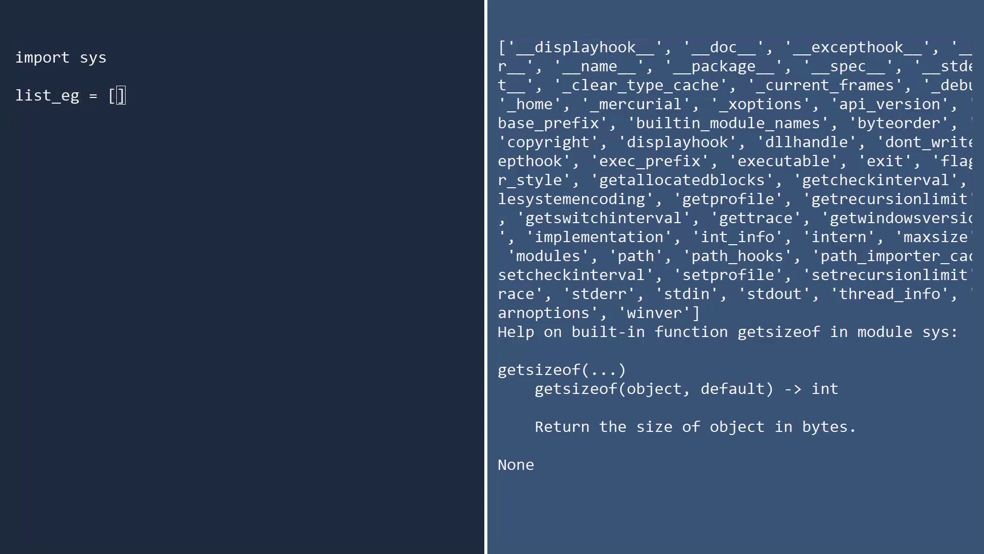
{"action": "type", "text": "1, 2, 3, \"a\", \"b\", \"c\", True, "}
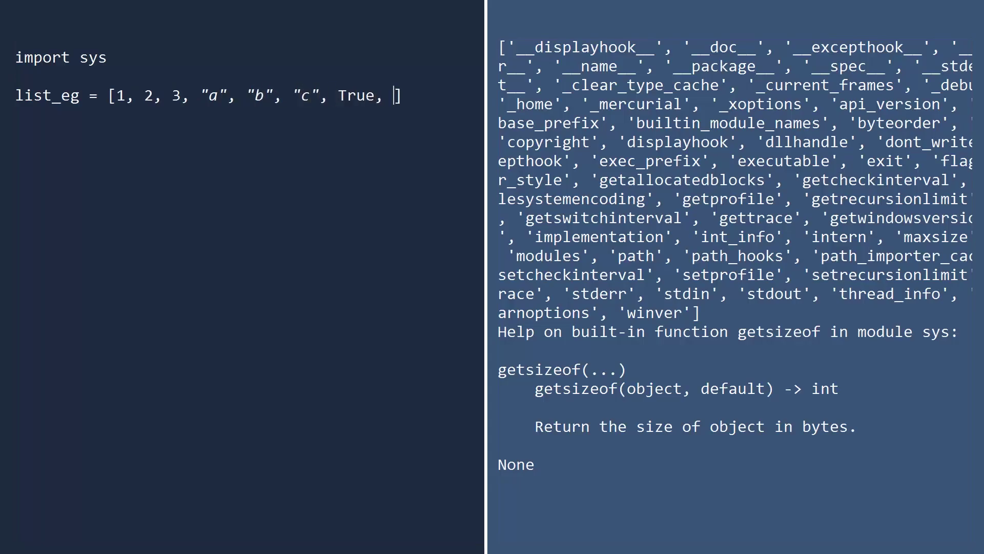
{"action": "type", "text": "3.14159"}
{"action": "key", "text": "End"}
{"action": "key", "text": "Return"}
{"action": "type", "text": "tuple_eg = (1, 2, 3, \"a\", \"b\","}
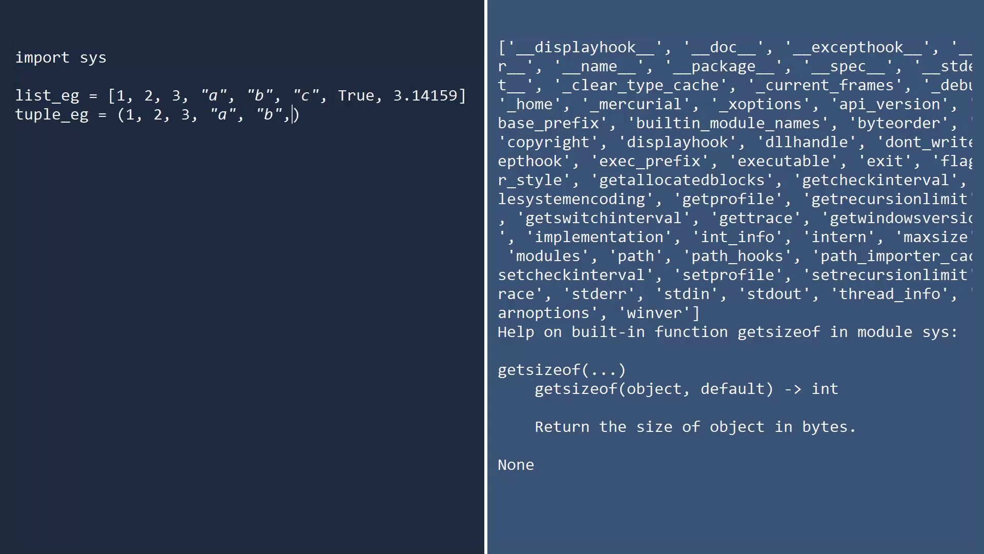
{"action": "type", "text": " \"c\", True, 3.14159"}
{"action": "key", "text": "End"}
{"action": "key", "text": "Return"}
{"action": "key", "text": "Return"}
{"action": "type", "text": "pri"}
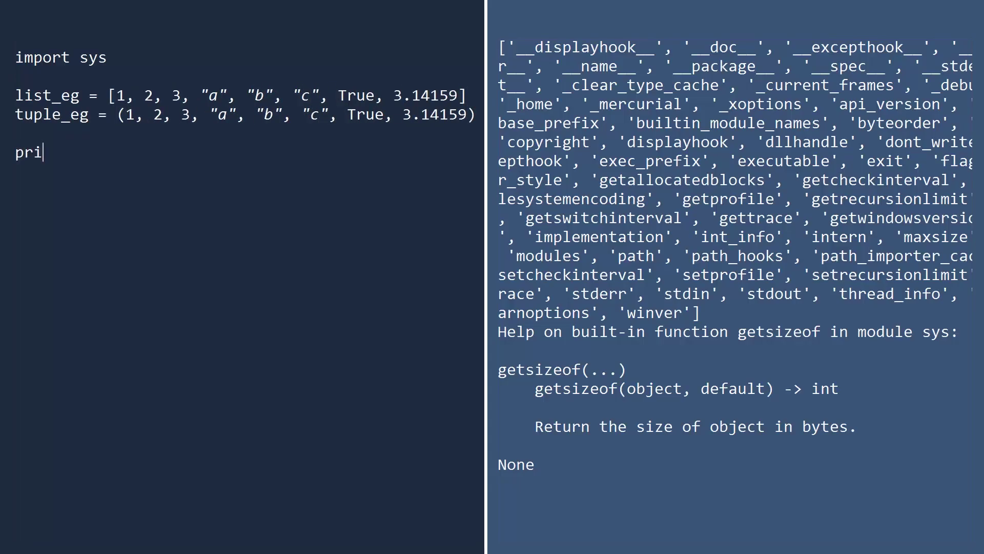
{"action": "type", "text": "nt(\"List size = \", sys.getsizeof(list_e"}
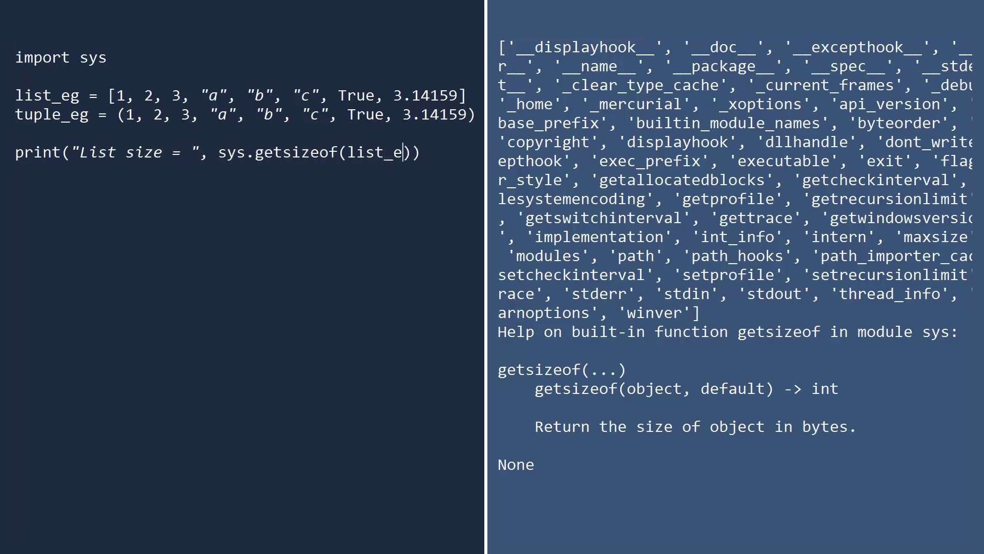
{"action": "type", "text": "g"}
Step: Print sys.getsizeof for list_eg and tuple_eg, showing 68 versus 60
{"action": "key", "text": "End"}
{"action": "key", "text": "Return"}
{"action": "type", "text": "print(\"Tuple size = \", sys.getsizeof"}
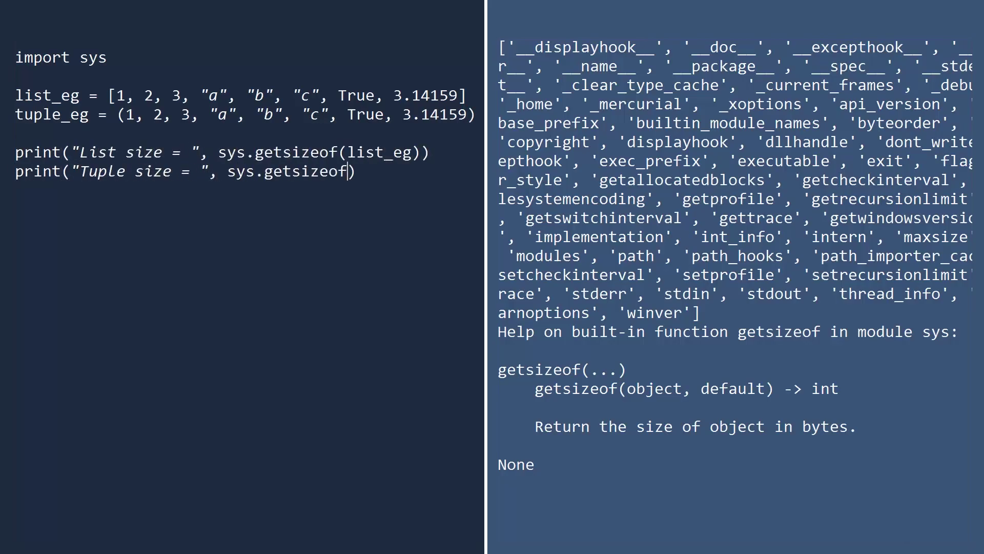
{"action": "type", "text": "(tuple_eg"}
{"action": "key", "text": "End"}
{"action": "key", "text": "Return"}
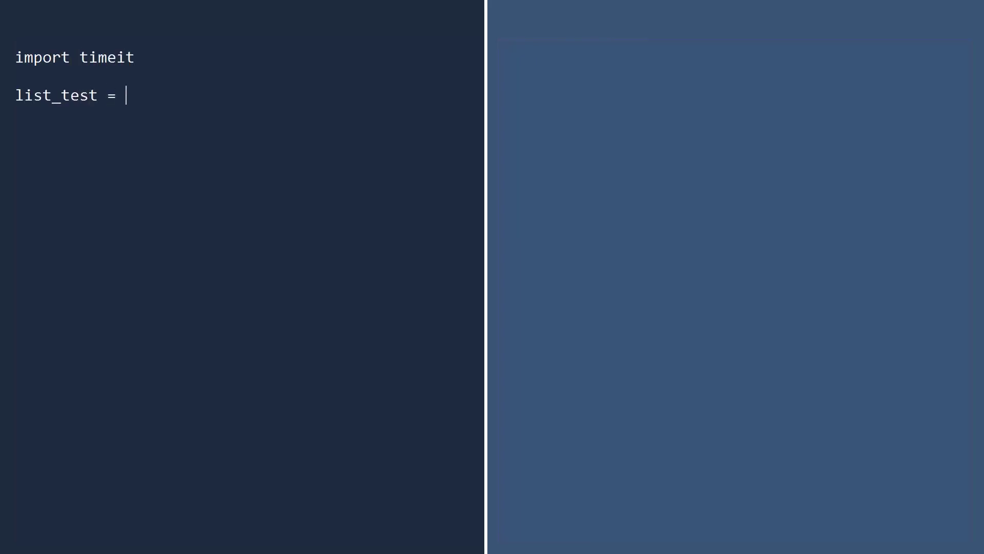
{"action": "type", "text": "timeit.time"}
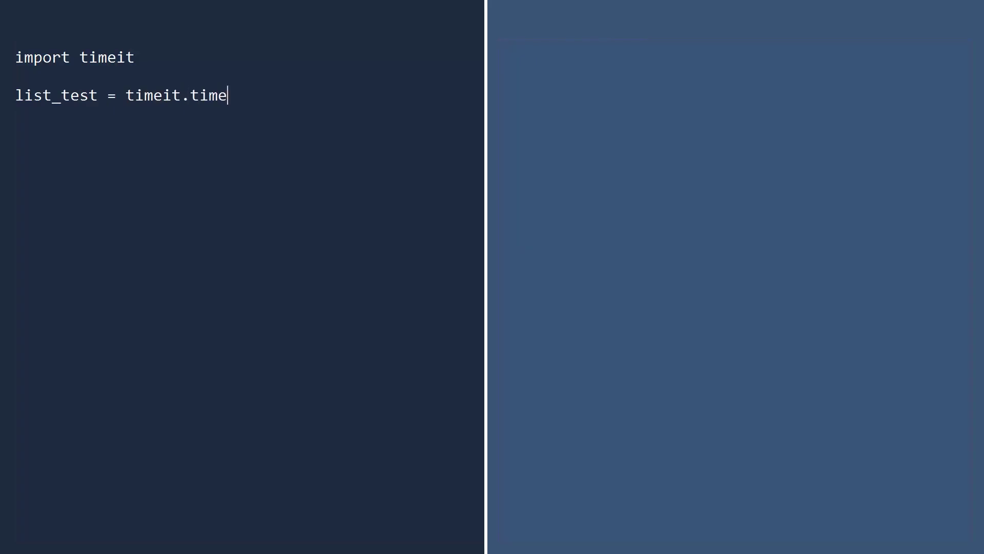
{"action": "type", "text": "it"}
{"action": "type", "text": "("}
{"action": "type", "text": "stmt=\"[1,2,3,4,5]\","}
Step: Write list_test and tuple_test timeit.timeit calls with number=1000000
{"action": "key", "text": "Return"}
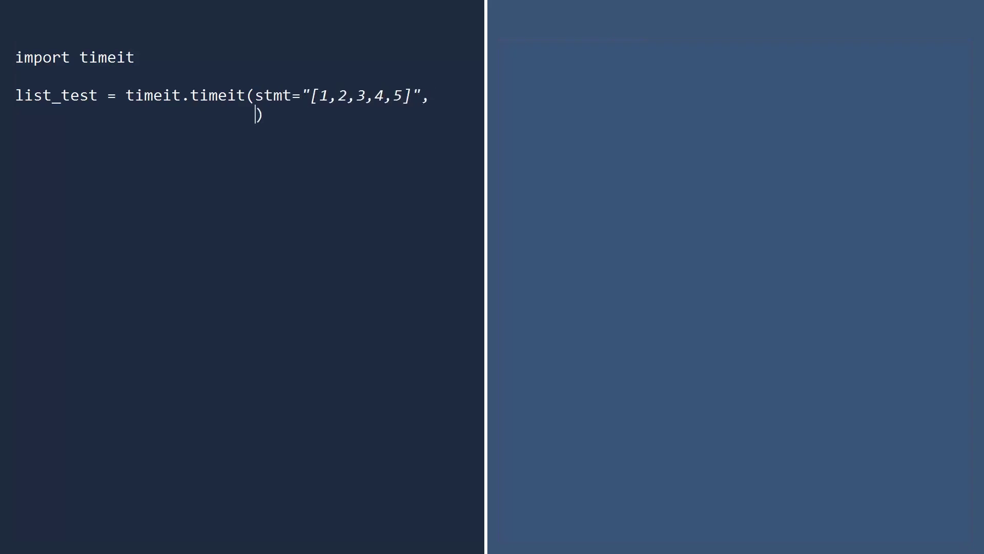
{"action": "type", "text": "number=1"}
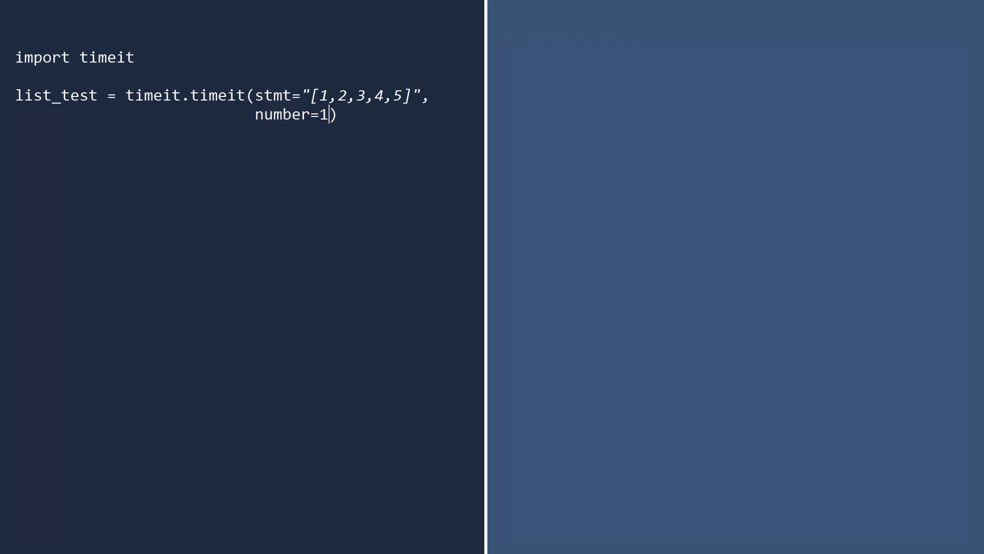
{"action": "type", "text": "000000"}
{"action": "key", "text": "End"}
{"action": "key", "text": "Return"}
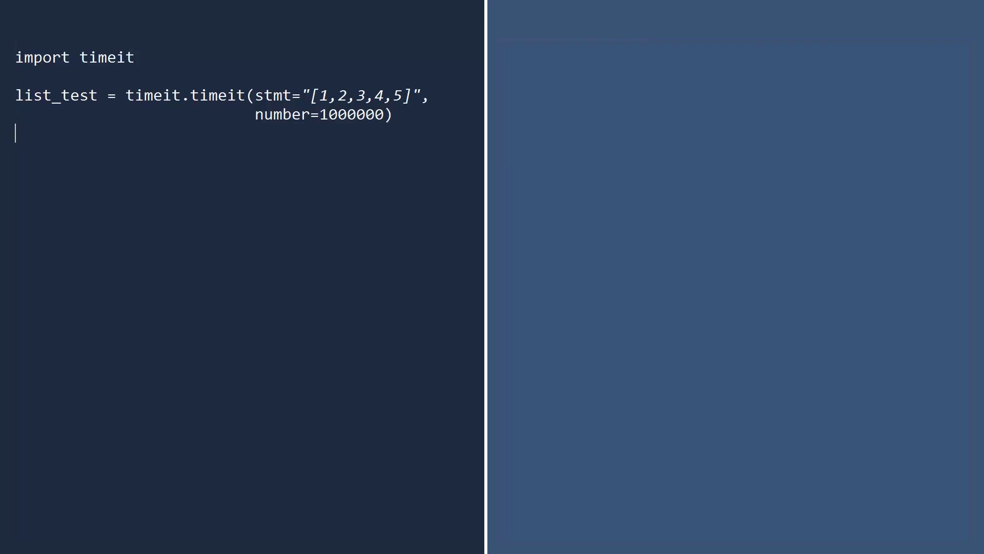
{"action": "type", "text": "tuple_test = timeit.timeit"}
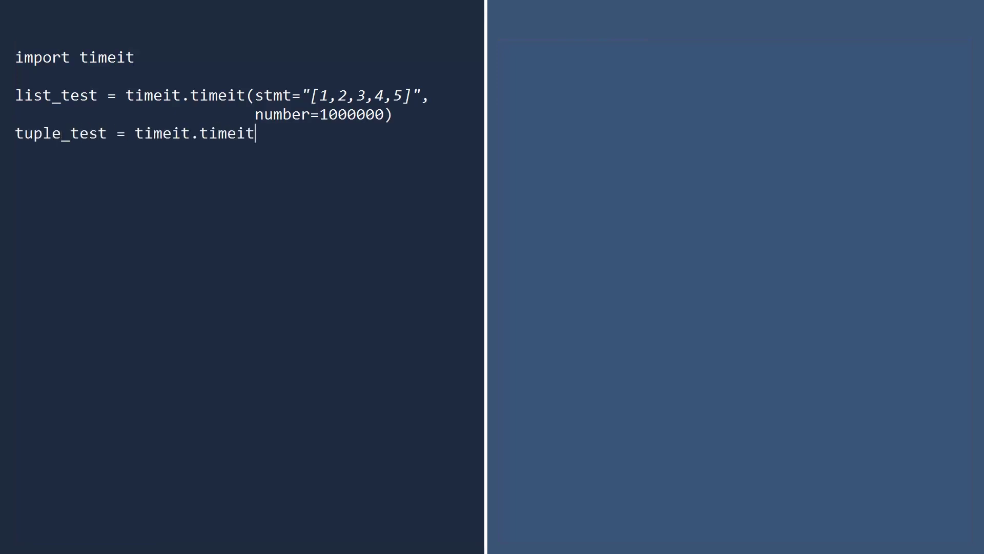
{"action": "type", "text": "(stmt=\"(1,2,3,4,5)\","}
{"action": "key", "text": "Return"}
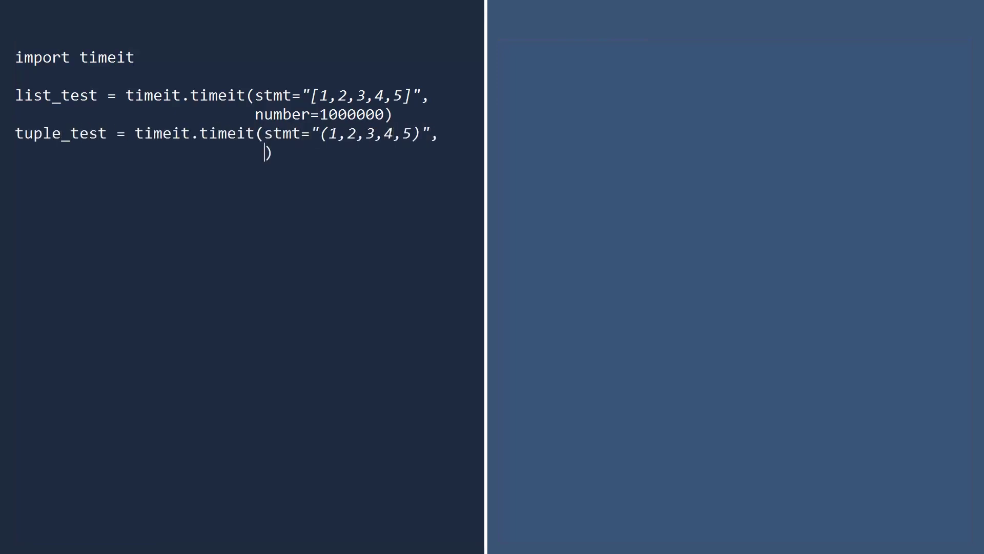
{"action": "type", "text": "number=1000000"}
{"action": "key", "text": "End"}
Step: Print the List and Tuple times, showing 0.1049 s versus 0.0143 s
{"action": "key", "text": "Return"}
{"action": "key", "text": "Return"}
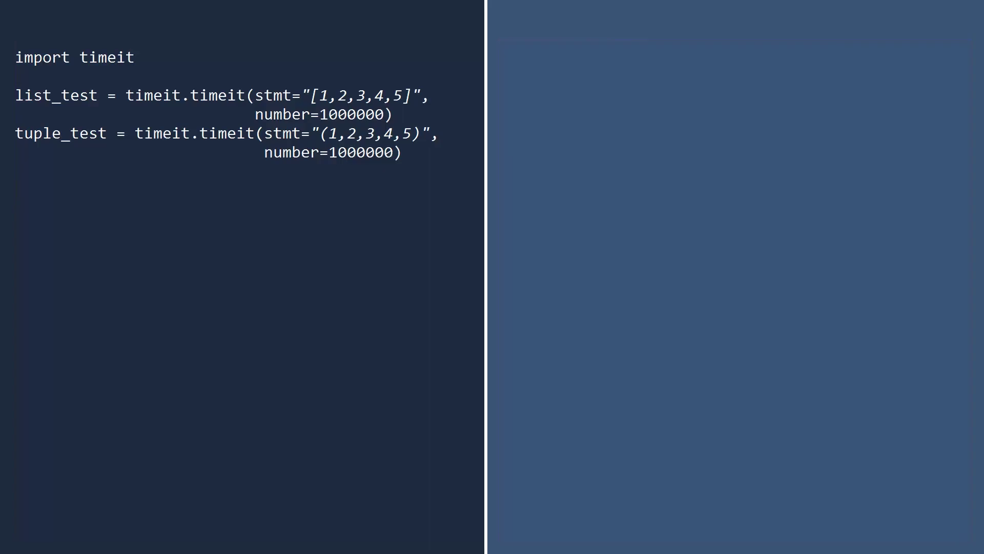
{"action": "type", "text": "print(\"List time: \", list_tes"}
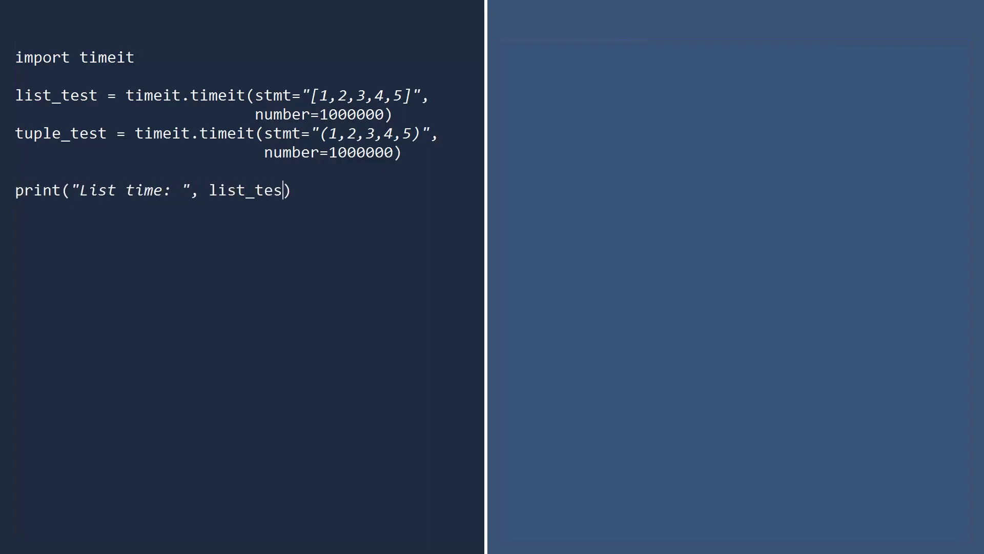
{"action": "type", "text": "t"}
{"action": "key", "text": "End"}
{"action": "key", "text": "Return"}
{"action": "type", "text": "print(\"Tuple time: \", tuple_test"}
{"action": "key", "text": "End"}
{"action": "key", "text": "Return"}
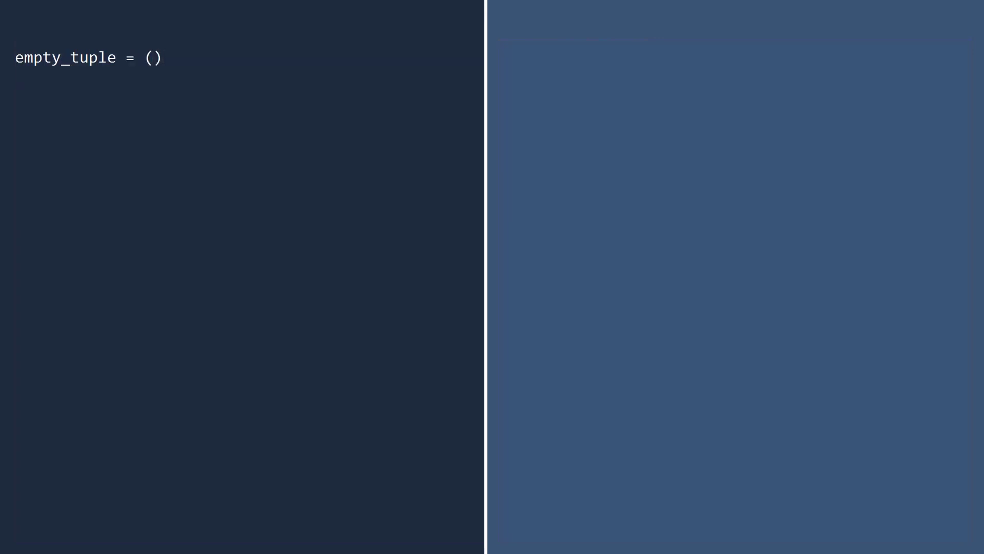
{"action": "type", "text": "test1 = (\"a\")"}
Step: Define empty_tuple and tuples test1–test3, and print each one
{"action": "key", "text": "Return"}
{"action": "type", "text": "test2 = (\"a\", "}
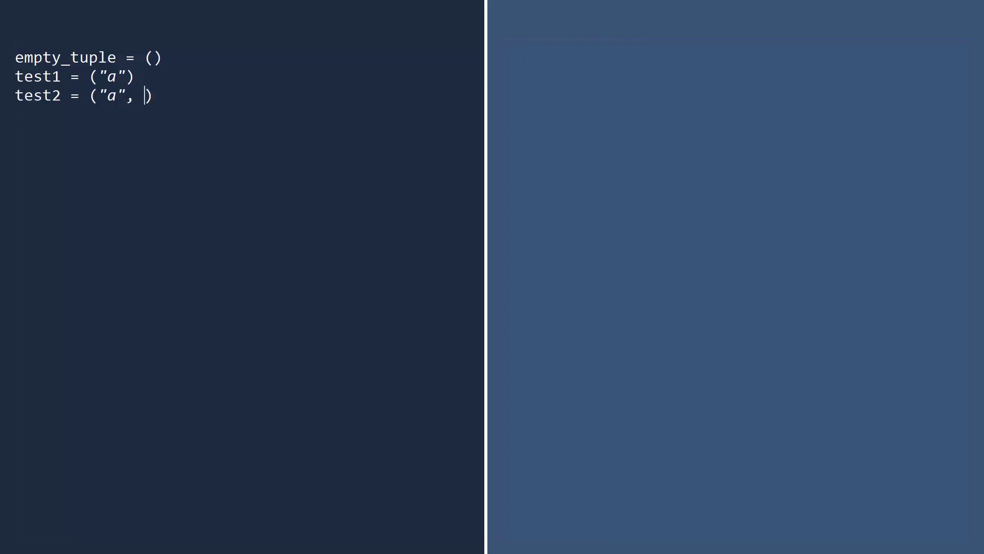
{"action": "type", "text": "\"b\")"}
{"action": "key", "text": "Return"}
{"action": "type", "text": "test3 = (\"a\", \"b\", \"c\")"}
{"action": "key", "text": "Return"}
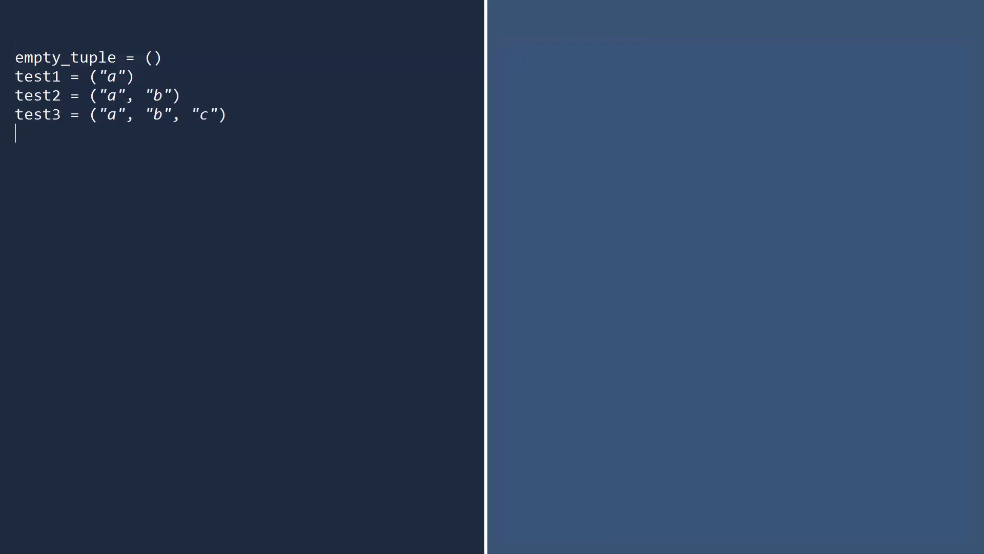
{"action": "type", "text": "print(empty_tuple"}
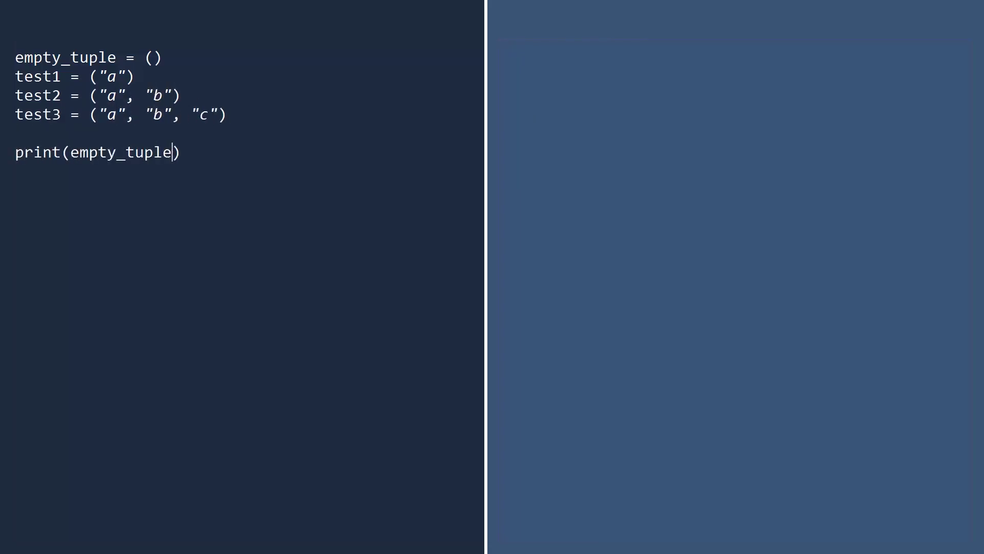
{"action": "type", "text": ")"}
{"action": "key", "text": "Return"}
{"action": "type", "text": "print(test1)"}
{"action": "key", "text": "Return"}
{"action": "type", "text": "print(test2)"}
{"action": "key", "text": "Return"}
{"action": "type", "text": "p"}
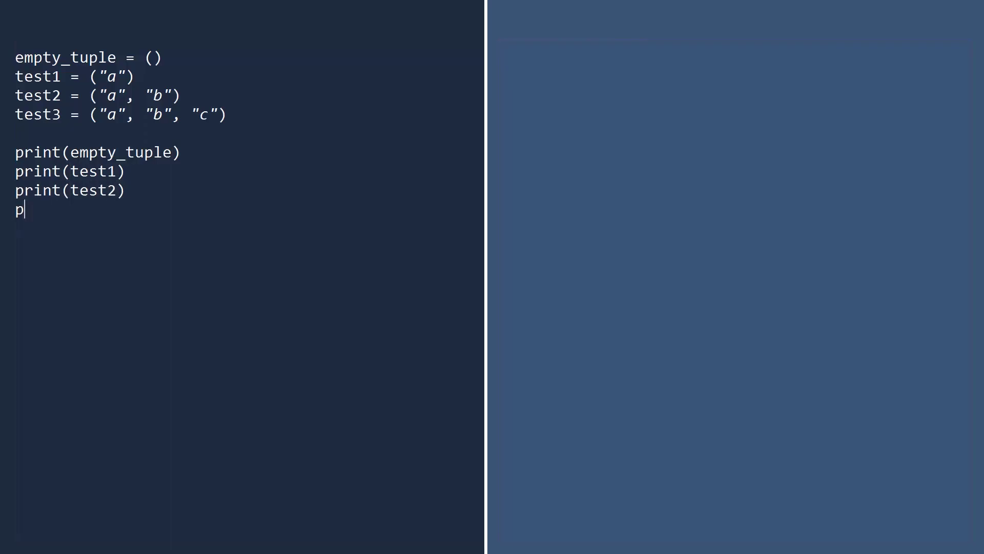
{"action": "type", "text": "3)"}
Step: Add a trailing comma after "a" in test1 and re-run, showing ('a',)
{"action": "key", "text": "Return"}
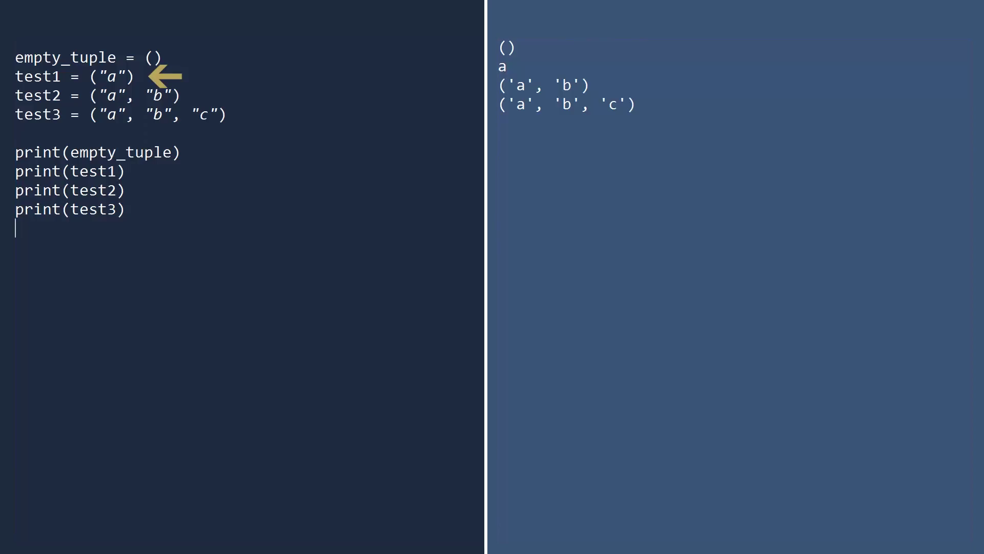
{"action": "left_click", "coordinate": [127, 76]}
{"action": "type", "text": ","}
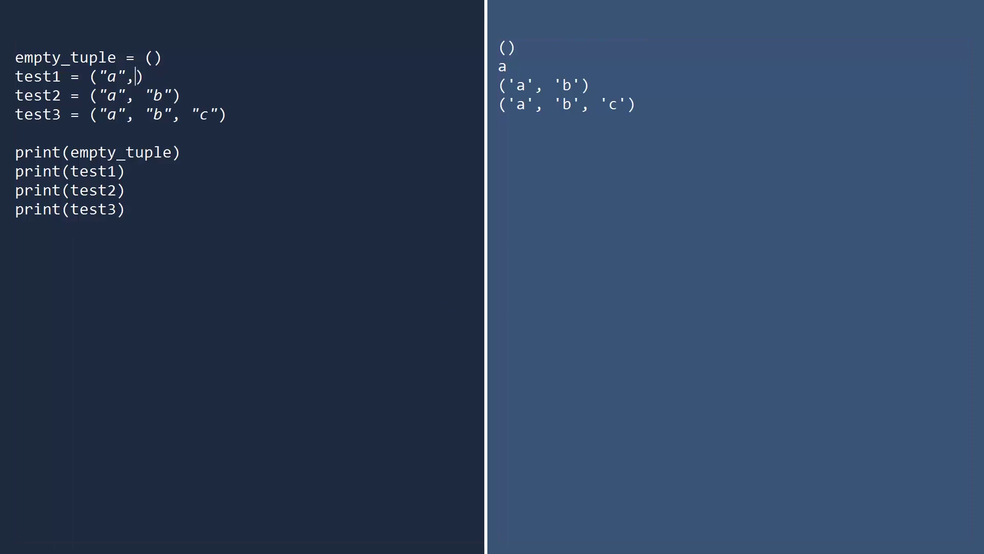
{"action": "key", "text": "F5"}
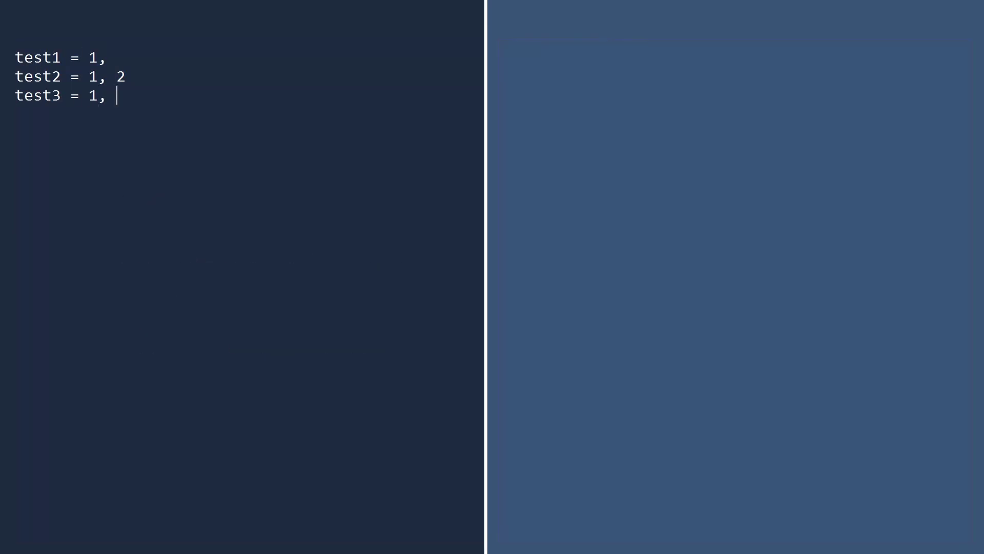
{"action": "type", "text": "2, 3"}
{"action": "key", "text": "Return"}
{"action": "key", "text": "Return"}
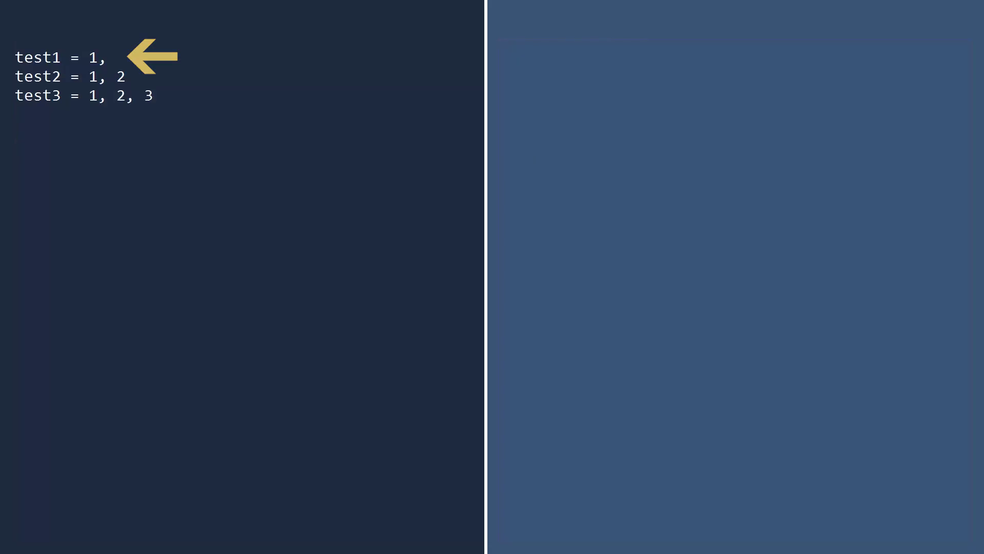
{"action": "type", "text": "print(test1)"}
Step: Write test1 = 1, test2 = 1, 2, test3 = 1, 2, 3 and print each value and its type
{"action": "key", "text": "Return"}
{"action": "type", "text": "print(test2)"}
{"action": "key", "text": "Return"}
{"action": "type", "text": "print(test3)"}
{"action": "key", "text": "Return"}
{"action": "key", "text": "Return"}
{"action": "type", "text": "print(type(test1)) print(t"}
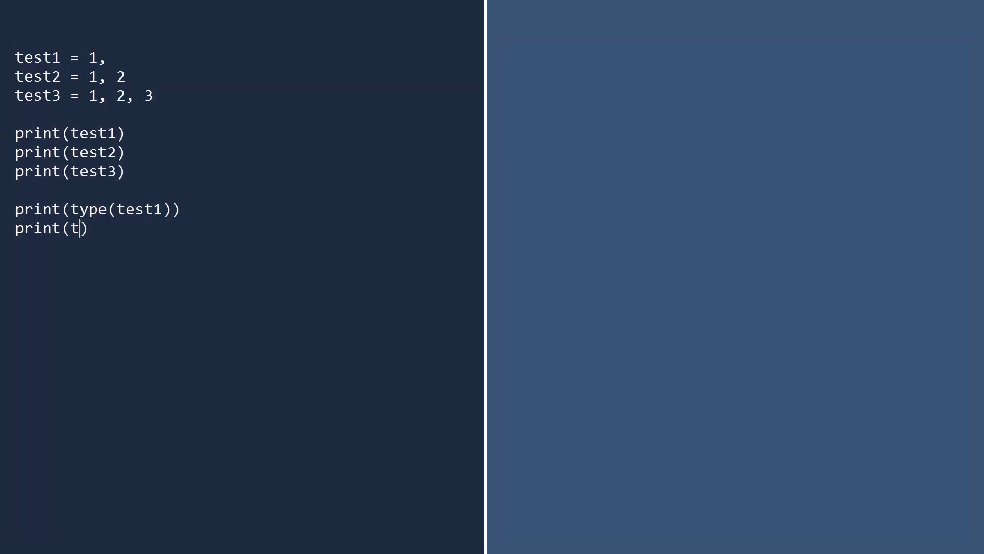
{"action": "type", "text": "ype(test2))"}
{"action": "key", "text": "Return"}
{"action": "type", "text": "print(type(test3))"}
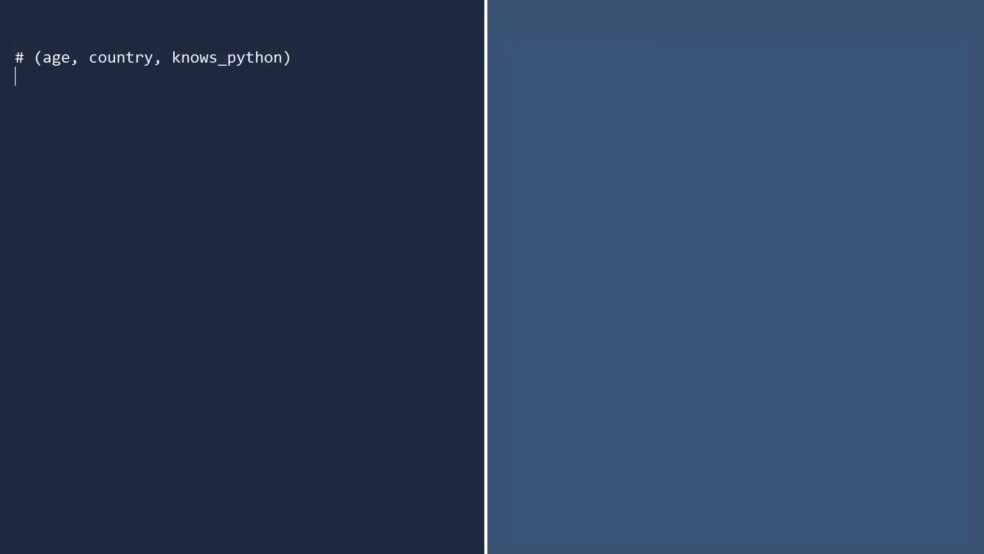
{"action": "type", "text": "survey ="}
{"action": "type", "text": " (27, \"Vietnam\", "}
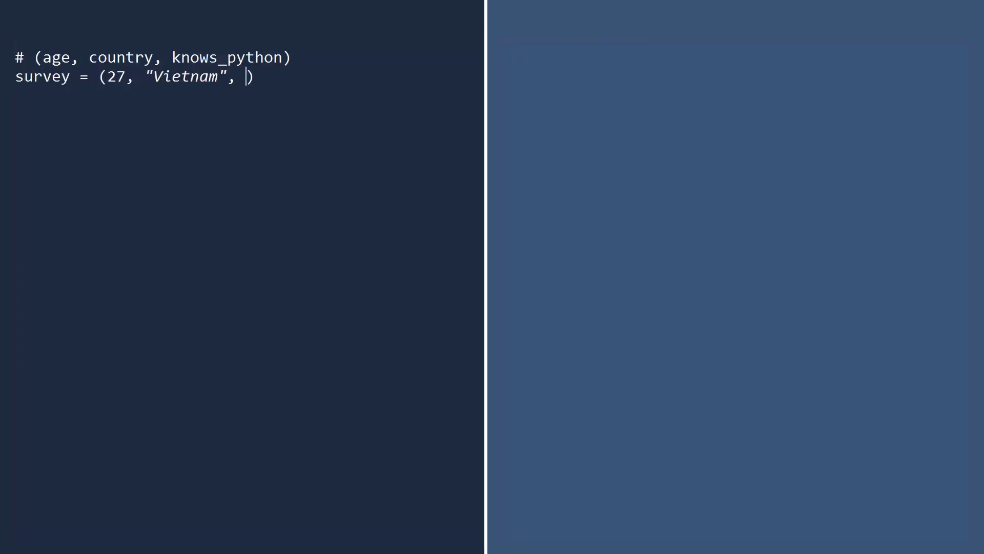
{"action": "type", "text": "True)"}
Step: Define the survey tuple and assign age, country, knows_python from survey[0], [1], [2]
{"action": "key", "text": "Return"}
{"action": "key", "text": "Return"}
{"action": "type", "text": "age = survey[0]"}
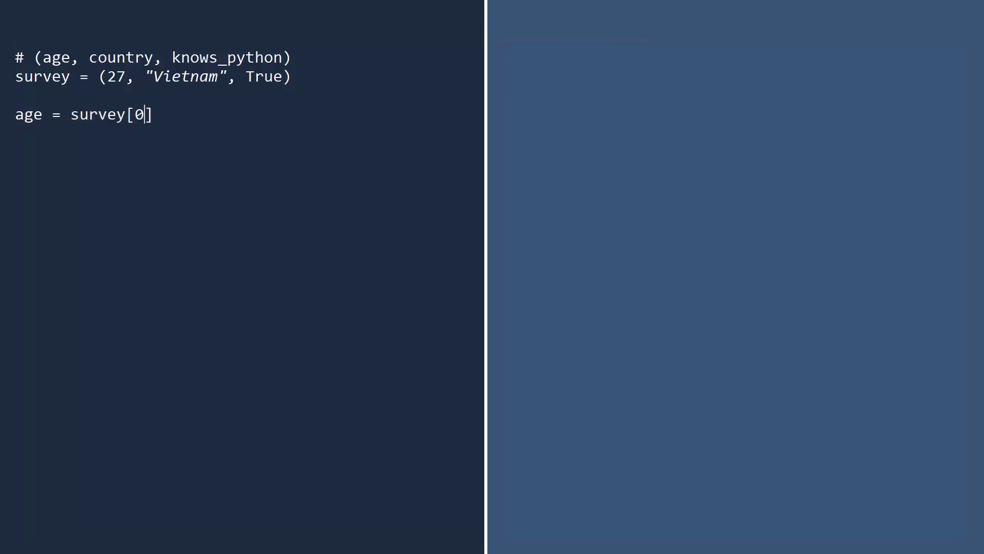
{"action": "key", "text": "Return"}
{"action": "type", "text": "country = survey"}
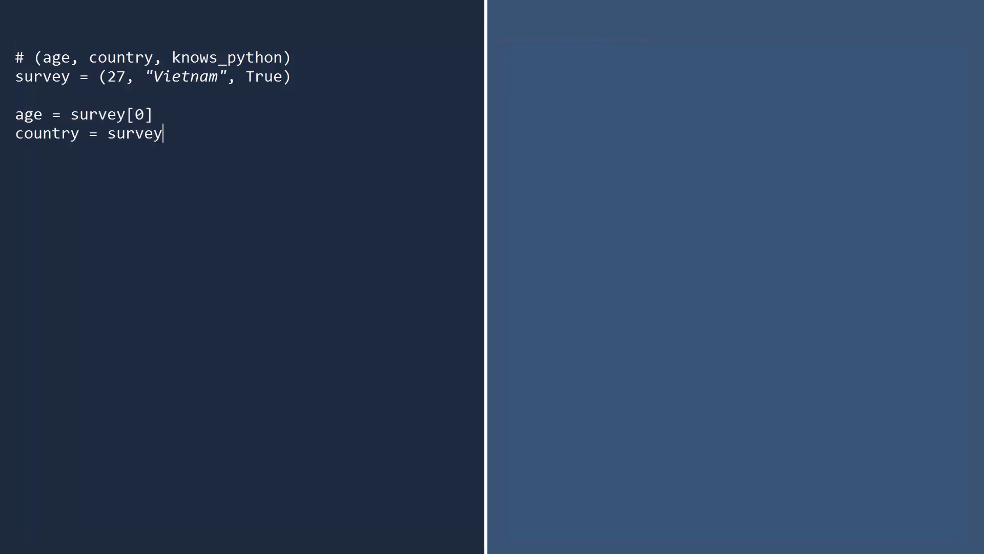
{"action": "type", "text": "[1]"}
{"action": "key", "text": "Return"}
{"action": "type", "text": "knows"}
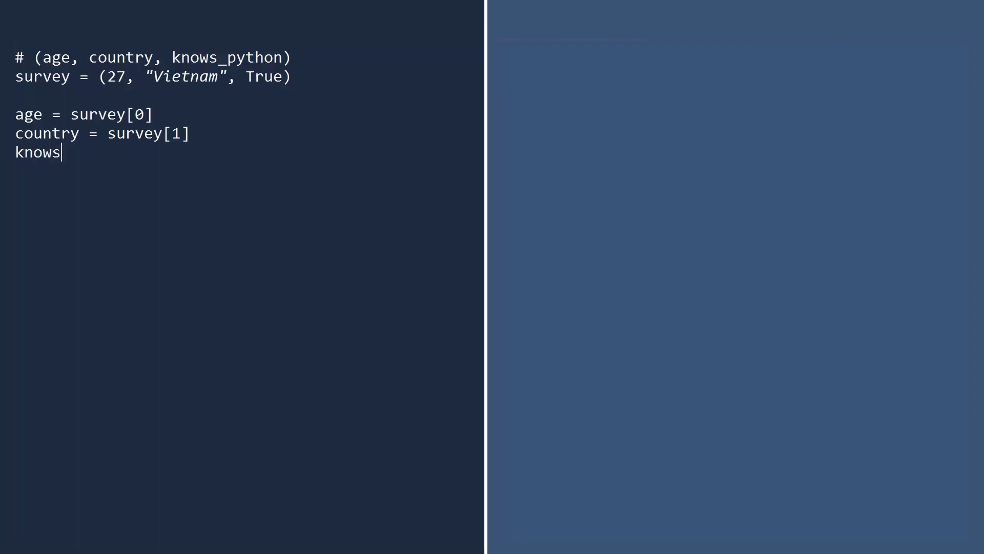
{"action": "type", "text": "_python = survey[]2]"}
{"action": "key", "text": "Return"}
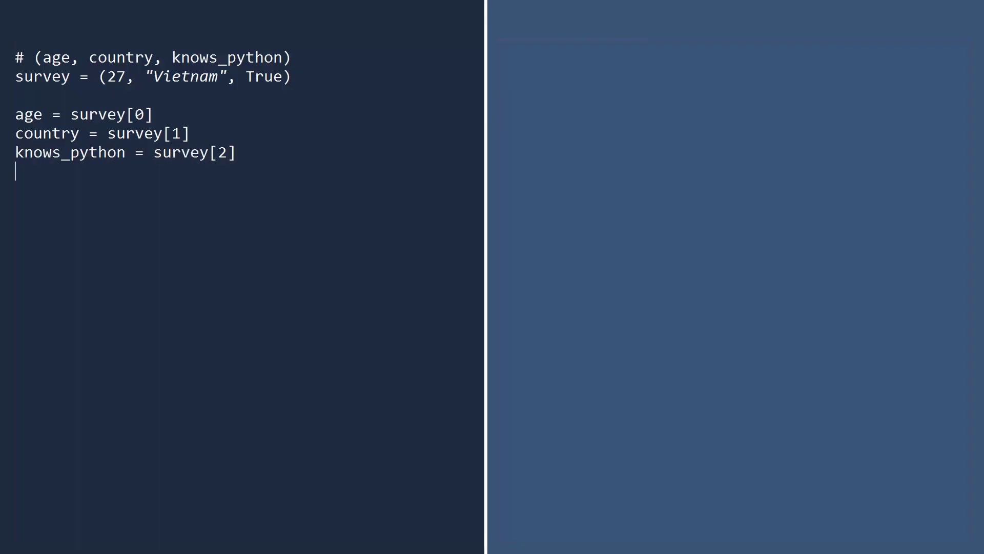
Step: Print Age = 27, Country = Vietnam, Knows Python? True, then start a survey2 line
{"action": "key", "text": "Return"}
{"action": "type", "text": "print(\"Age =\", age)"}
{"action": "key", "text": "Return"}
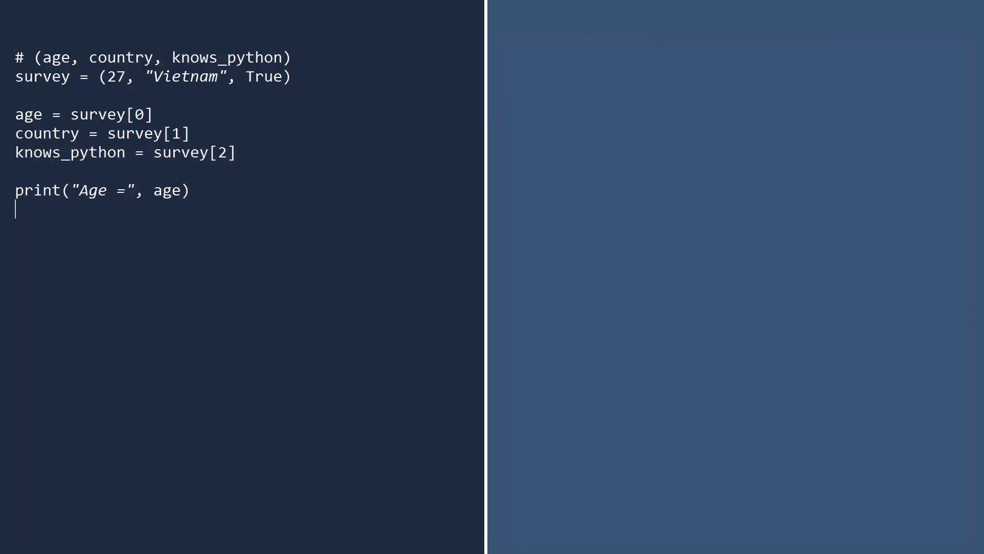
{"action": "type", "text": "print(\"Country =\", country)"}
{"action": "key", "text": "Return"}
{"action": "type", "text": "print(\"Knows Python?"}
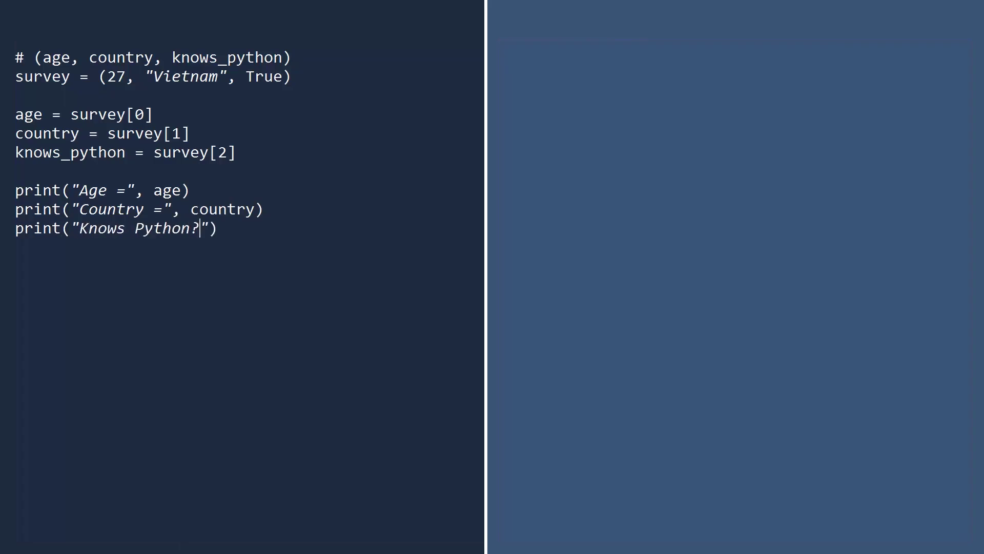
{"action": "type", "text": "\", knows_python"}
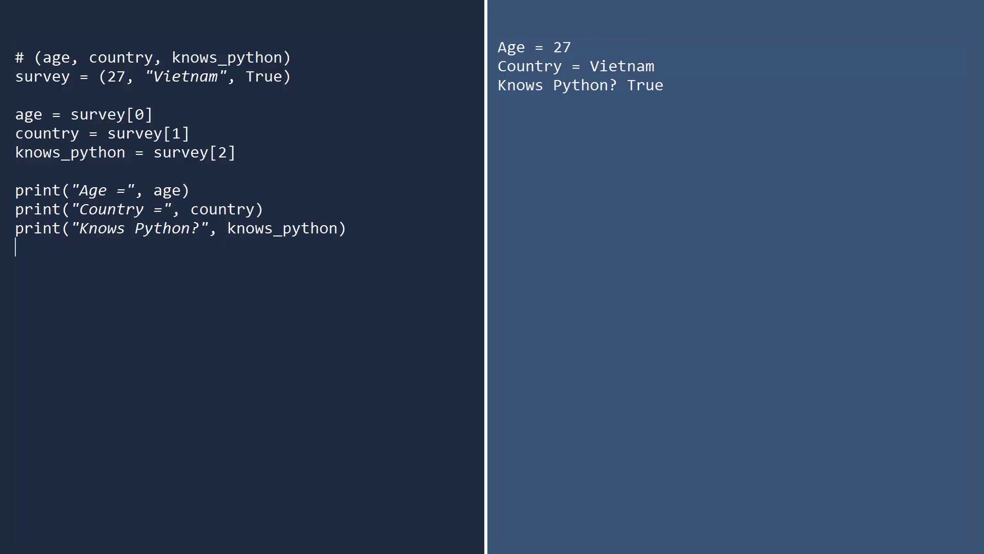
{"action": "key", "text": "Return"}
{"action": "type", "text": "survey2 = (21, \""}
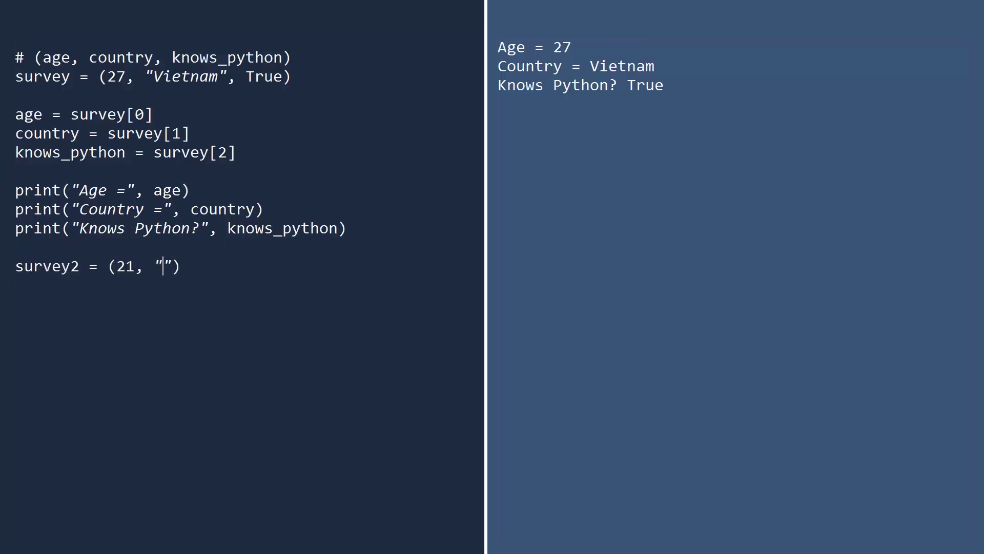
{"action": "type", "text": "Switzerland\", False)"}
Step: Define survey2 = (21, "Switzerland", False), unpack it in one line, and print all three values
{"action": "key", "text": "Return"}
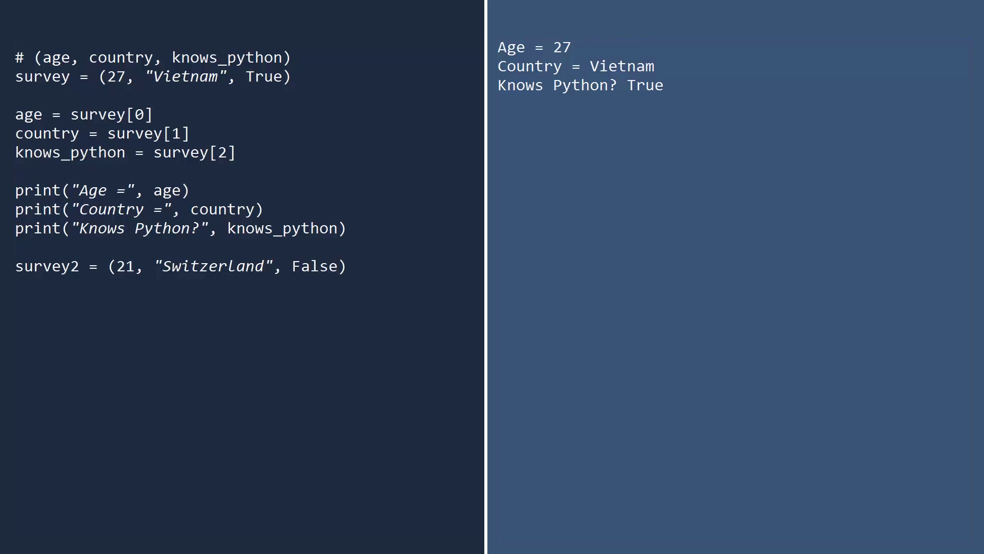
{"action": "type", "text": "age, country, knows"}
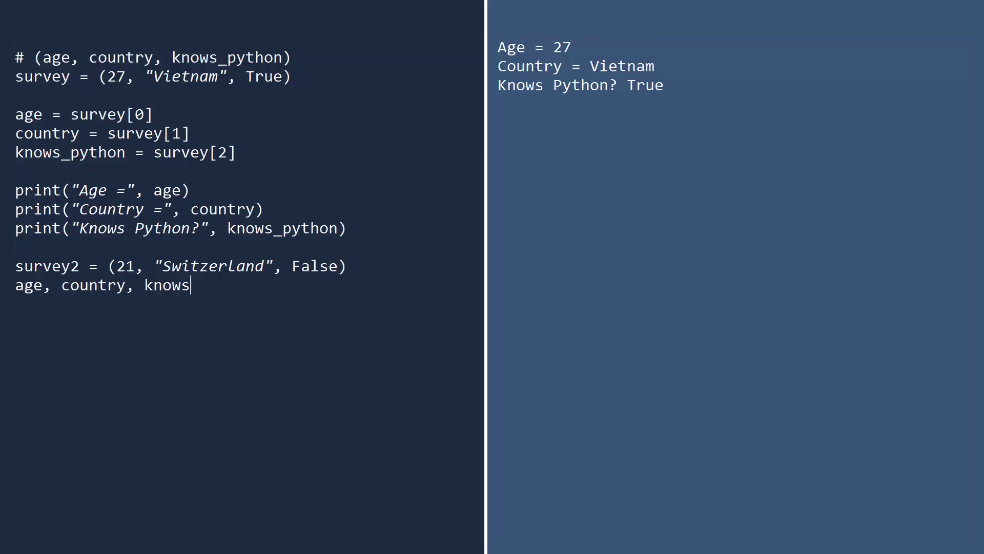
{"action": "type", "text": "_python = survey2"}
{"action": "key", "text": "Return"}
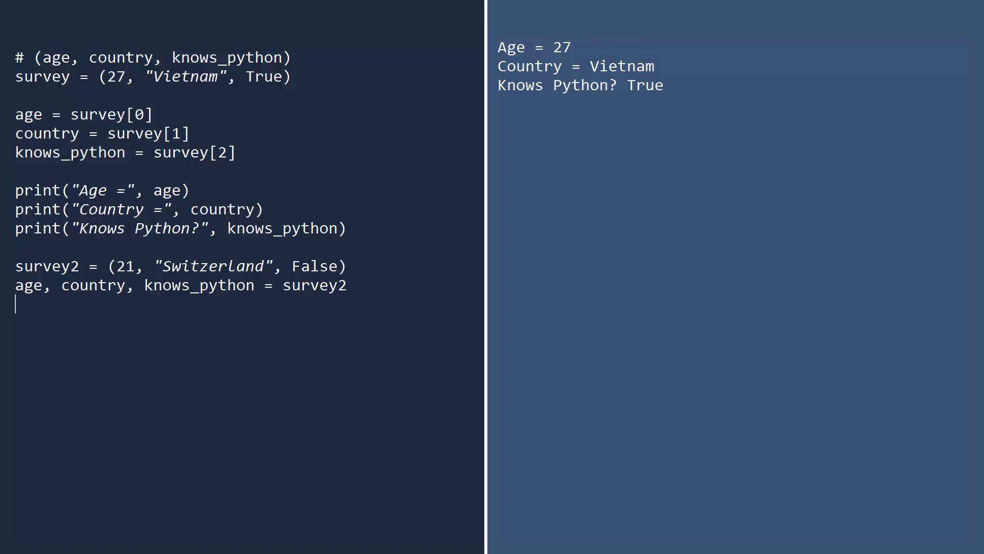
{"action": "type", "text": "print(\""}
{"action": "type", "text": "Age =\", age)"}
{"action": "key", "text": "Return"}
{"action": "type", "text": "print(\"Country =\", country)"}
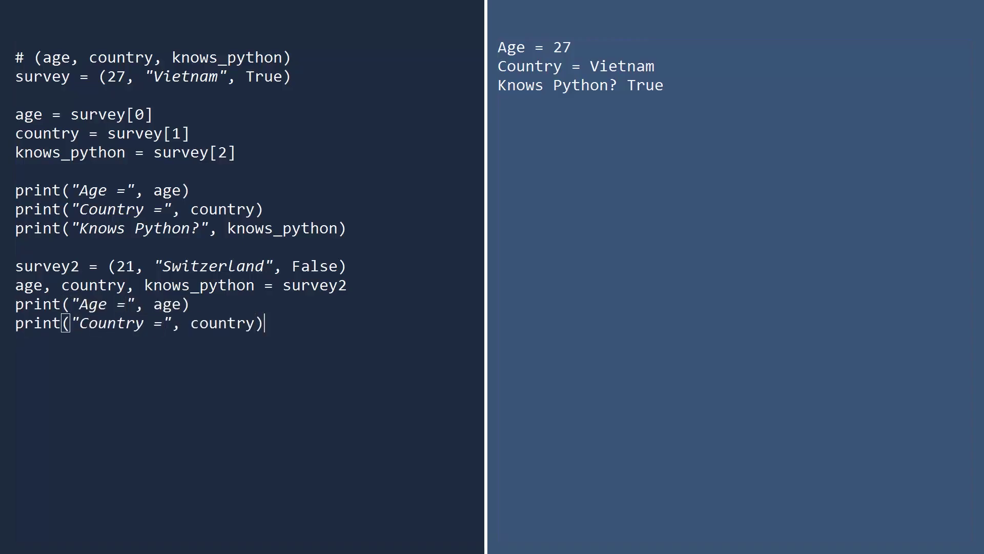
{"action": "key", "text": "Return"}
{"action": "type", "text": "print(\"Knows Python?\", knows_python"}
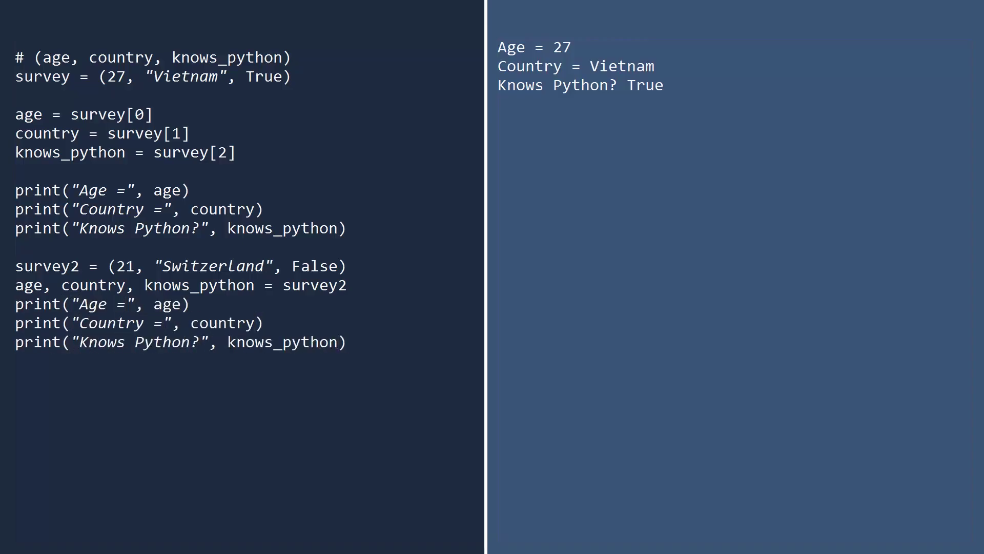
{"action": "key", "text": "Return"}
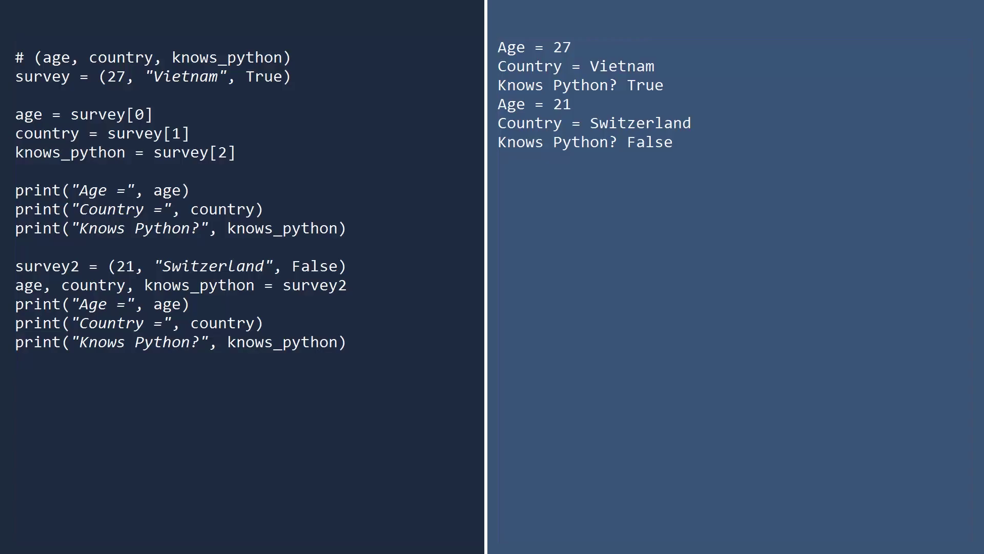
{"action": "type", "text": "country"}
{"action": "type", "text": " = (\"Australia\") "}
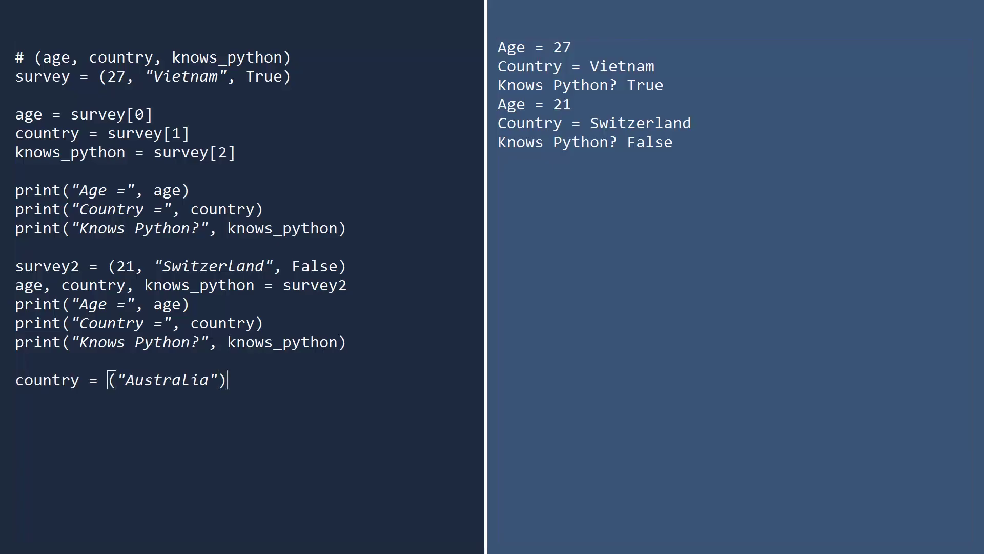
{"action": "type", "text": "print(countr"}
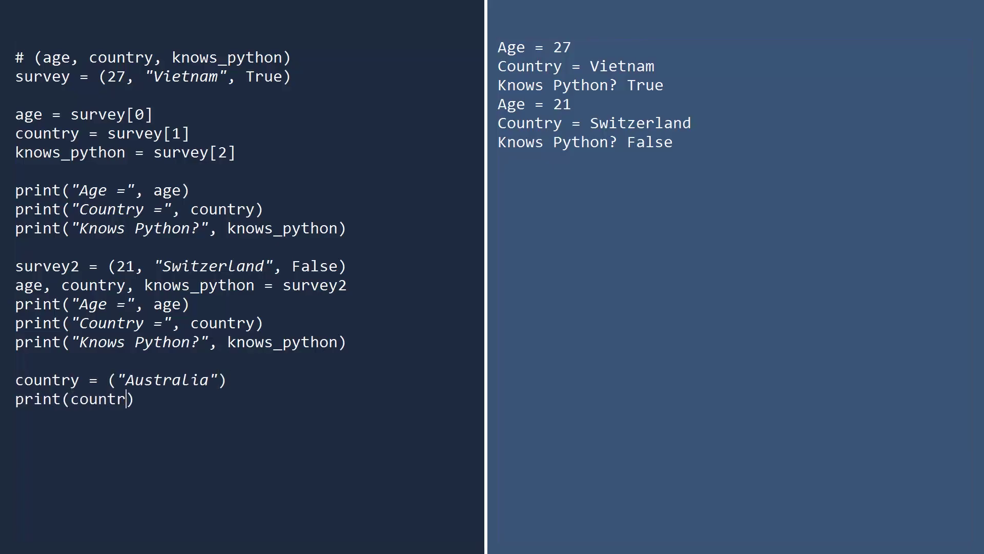
{"action": "type", "text": "y)"}
Step: Run the country = ("Australia") script, which prints plain Australia, then delete both lines
{"action": "key", "text": "Return"}
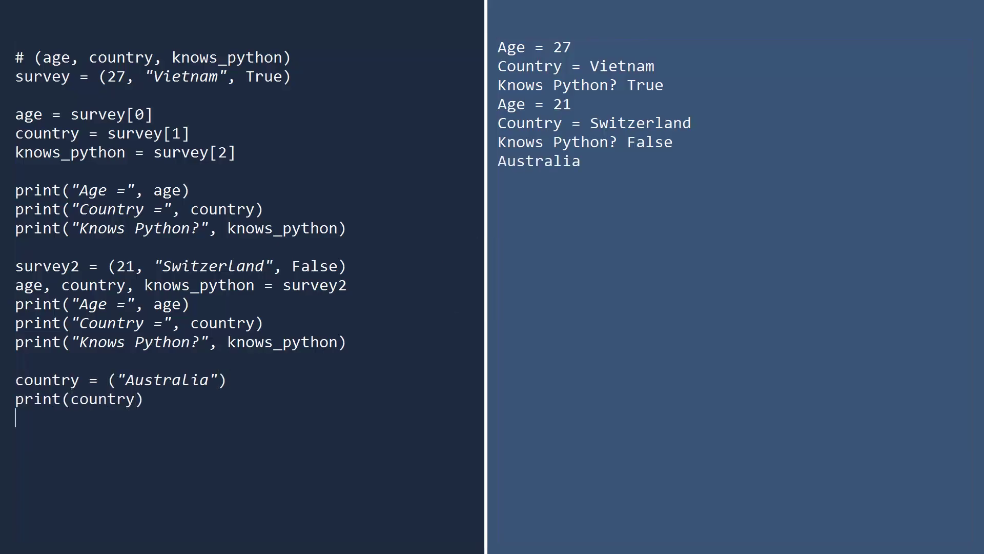
{"action": "key", "text": "shift+Up"}
{"action": "key", "text": "shift+Up"}
{"action": "key", "text": "BackSpace"}
{"action": "type", "text": "c"}
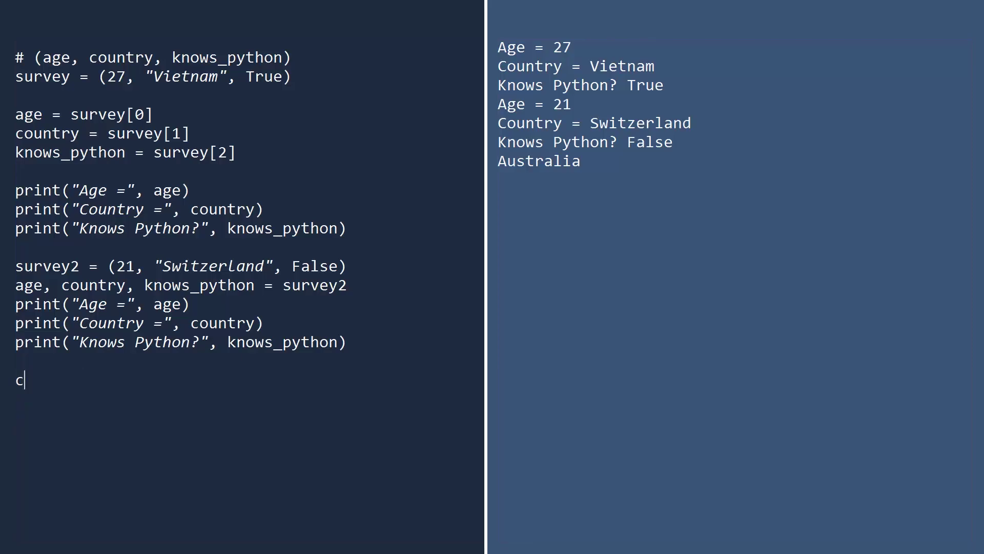
{"action": "type", "text": "ountry = (\"Australia\""}
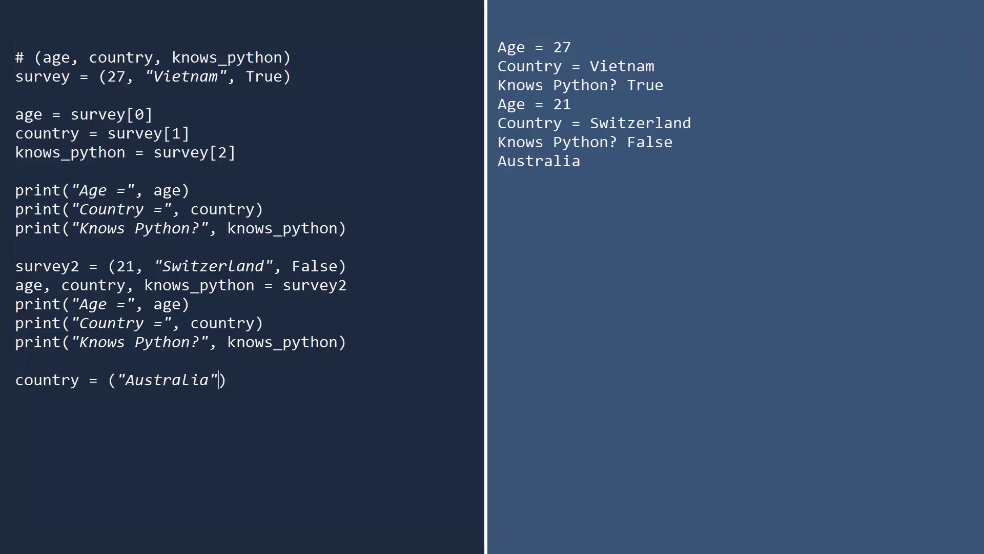
{"action": "type", "text": ","}
Step: Rewrite it as country = ("Australia",) with print(country) and run it, printing ('Australia',)
{"action": "key", "text": "End"}
{"action": "key", "text": "Return"}
{"action": "type", "text": "print(country"}
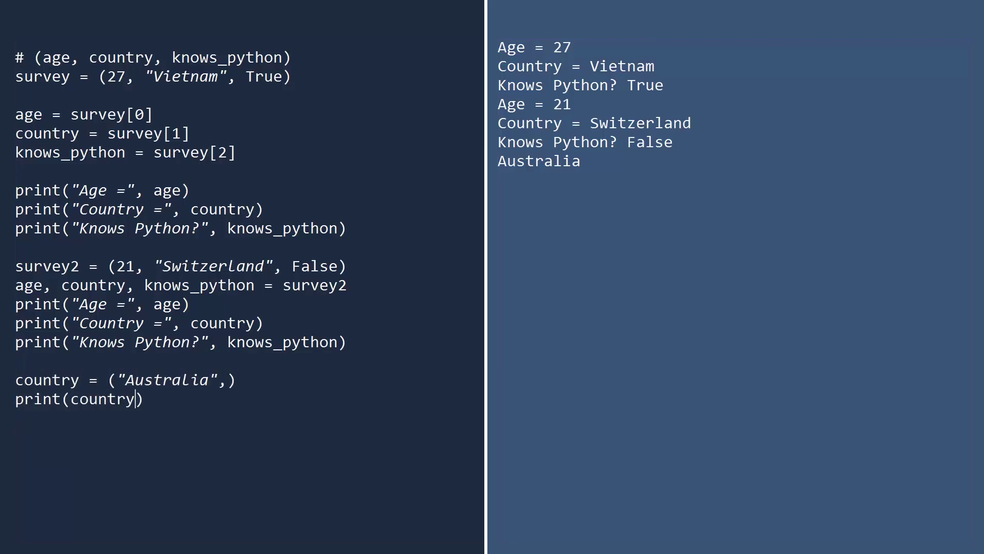
{"action": "key", "text": "Return"}
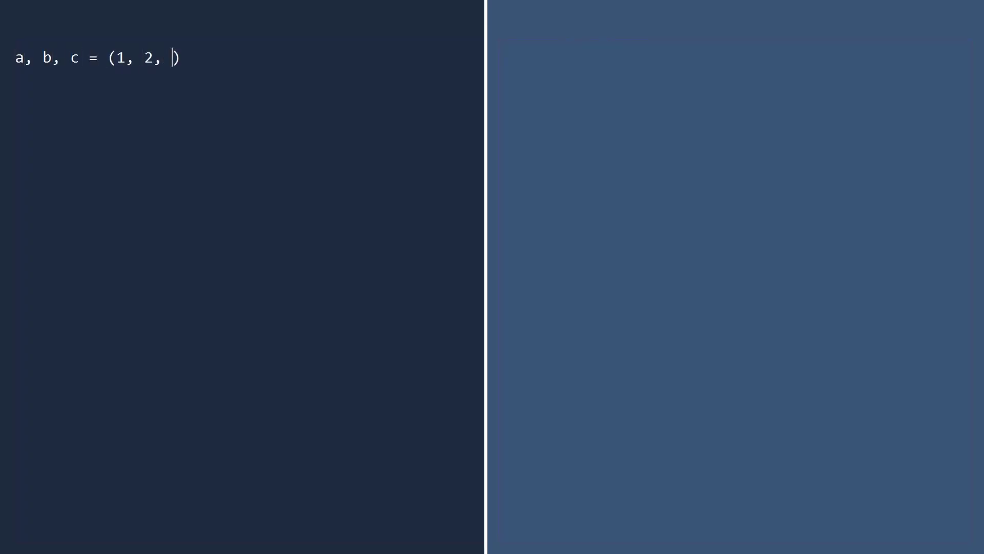
{"action": "type", "text": "3, 4"}
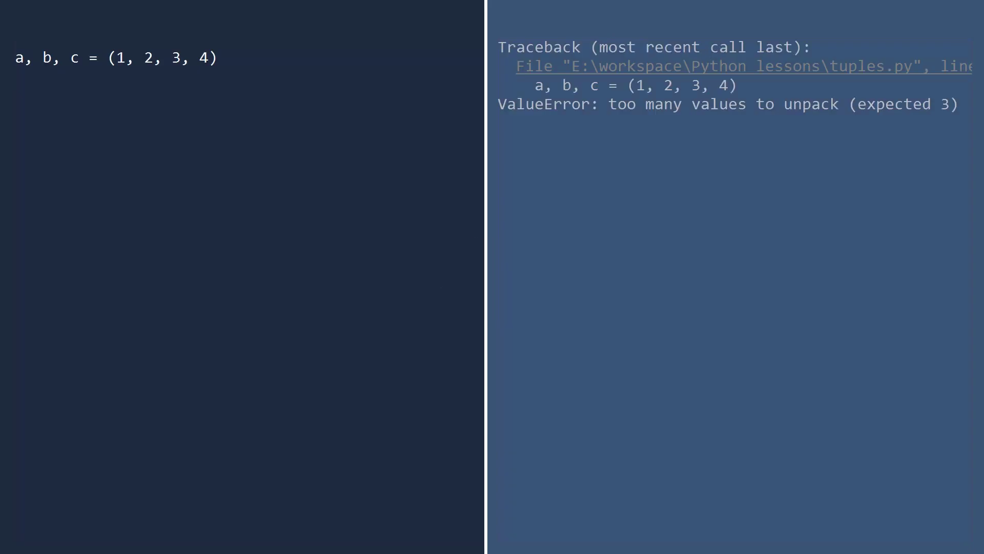
Step: Remove the a, b, c = (1, 2, 3, 4) unpacking line from the editor
{"action": "key", "text": "ctrl+a"}
{"action": "key", "text": "BackSpace"}
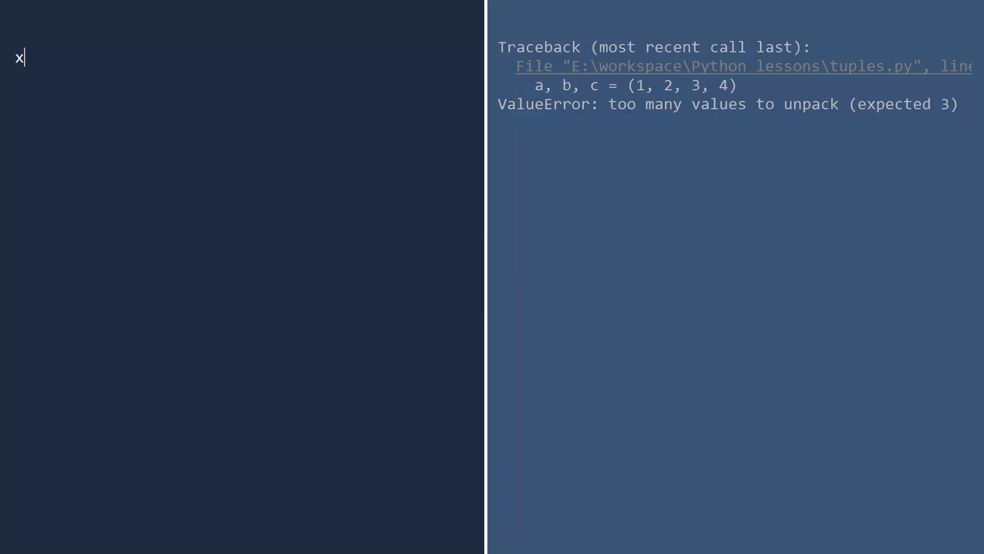
{"action": "type", "text": "(1,"}
{"action": "type", "text": " 2"}
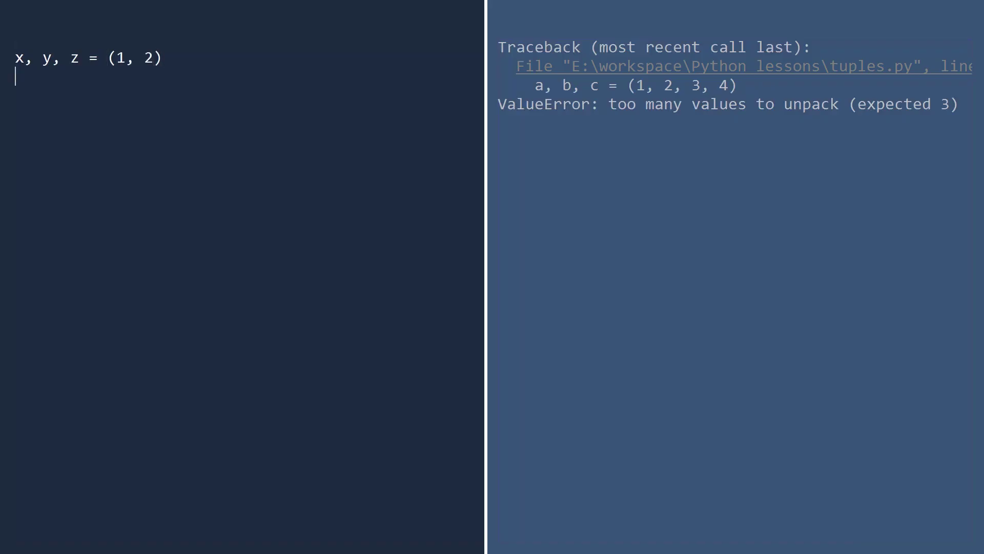